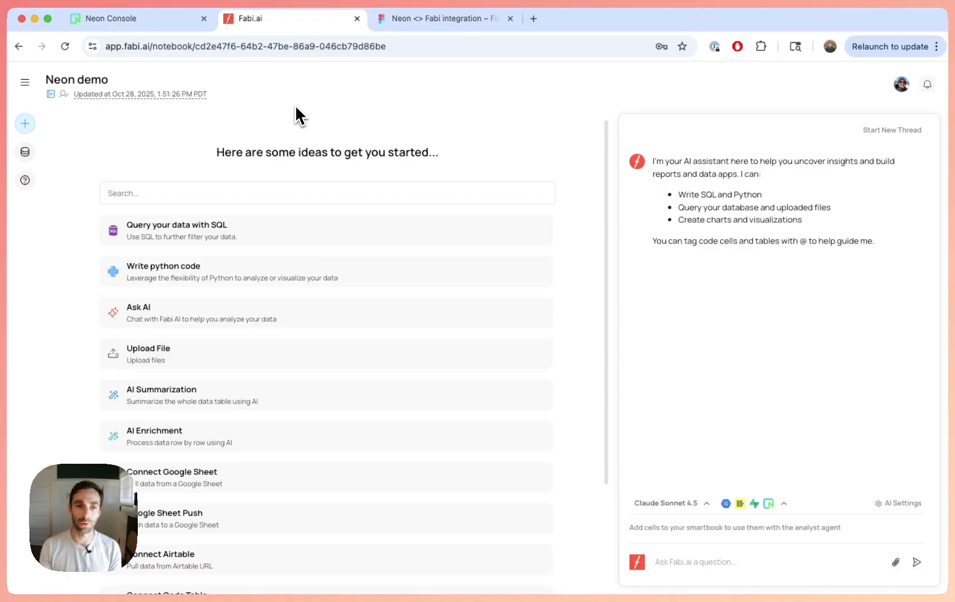
pyautogui.scroll(-1, 223, 145)
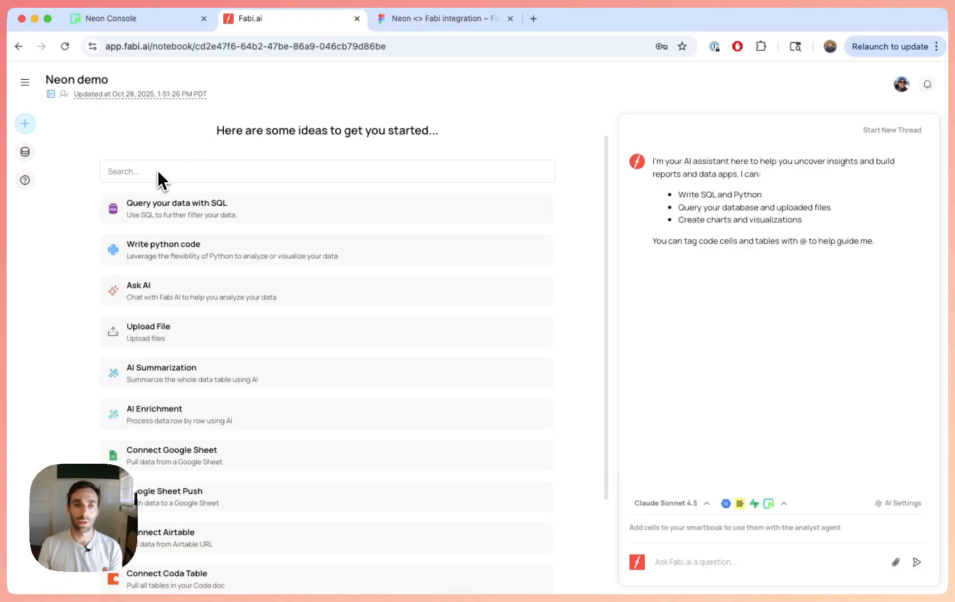
pyautogui.scroll(1, 159, 181)
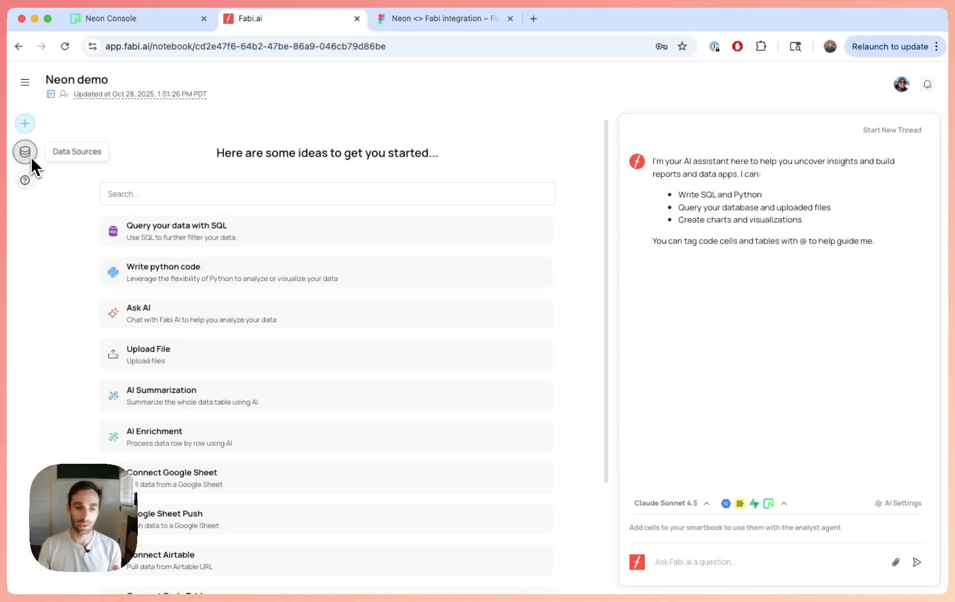
pyautogui.scroll(-5, 179, 309)
pyautogui.scroll(5, 181, 480)
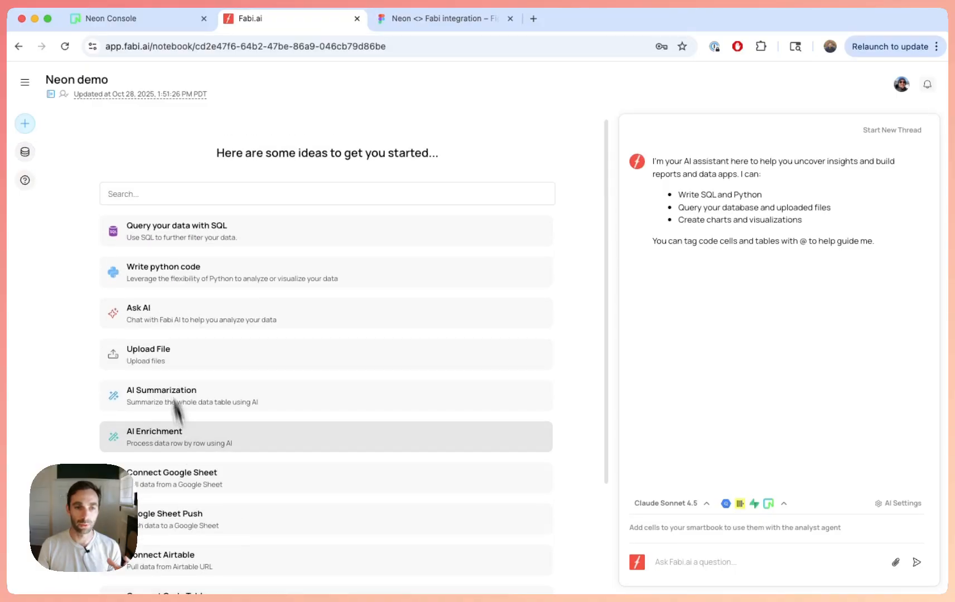
# Step: Start adding a new data source to the notebook and choose Neon as its type
pyautogui.click(26, 152)
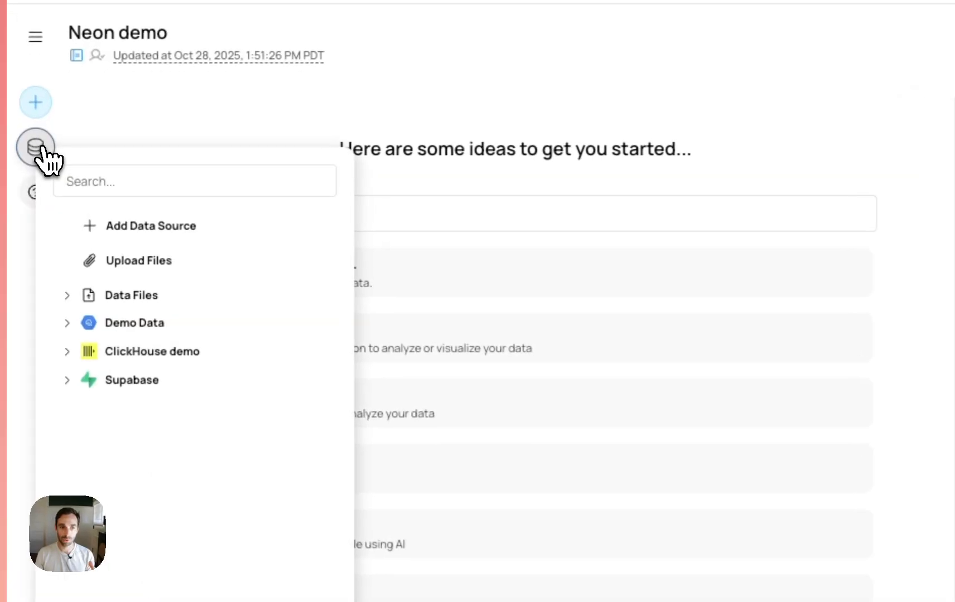
pyautogui.click(179, 240)
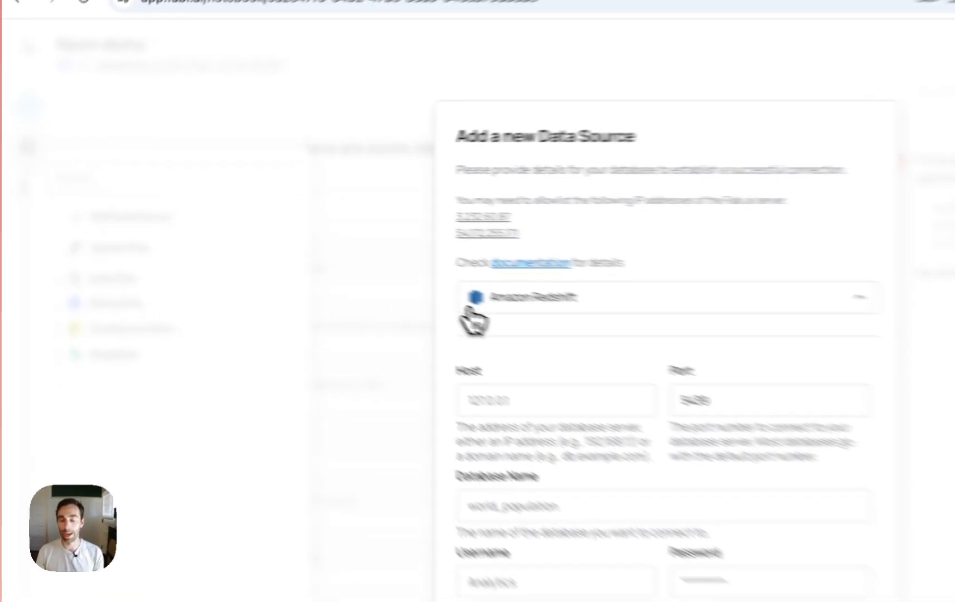
pyautogui.click(677, 320)
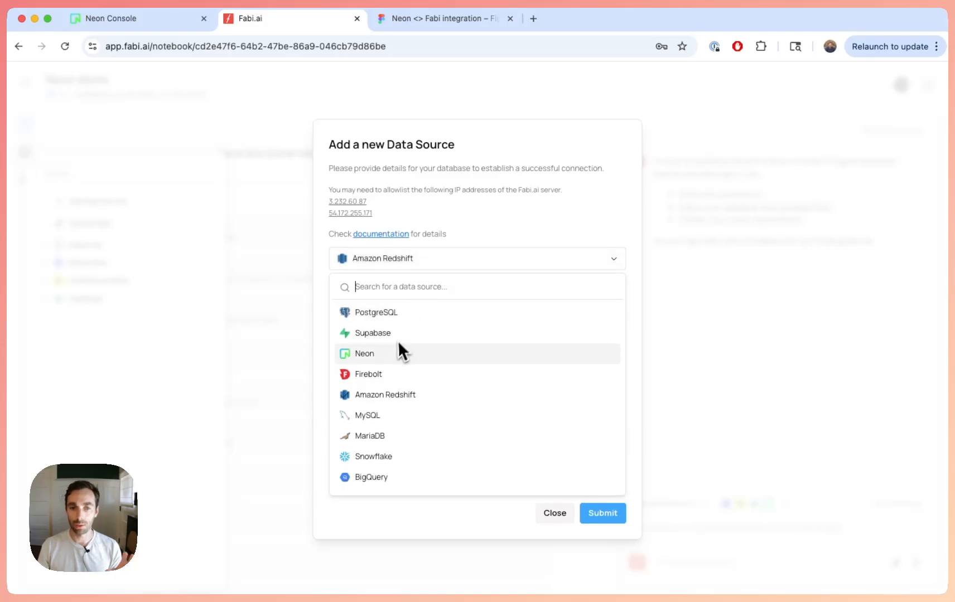
pyautogui.click(393, 351)
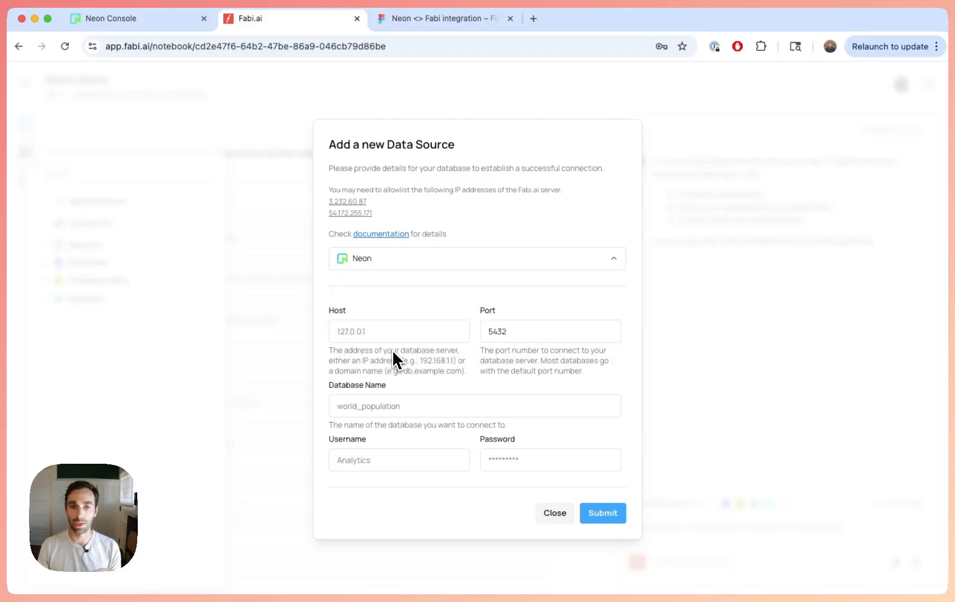
pyautogui.click(396, 337)
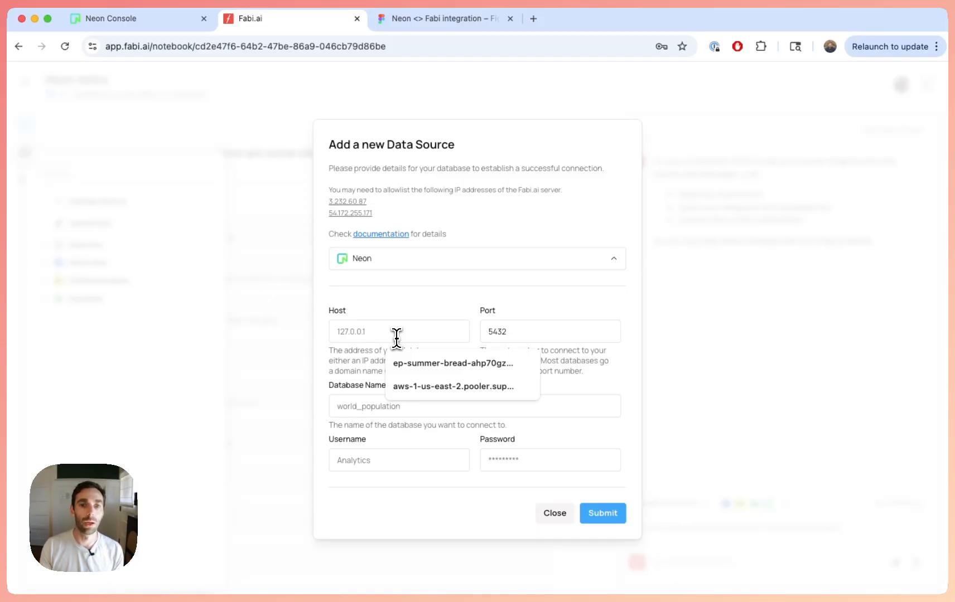
# Step: Switch to the Neon Console and look through the orgs, users and widgets tables of the production branch
pyautogui.click(169, 24)
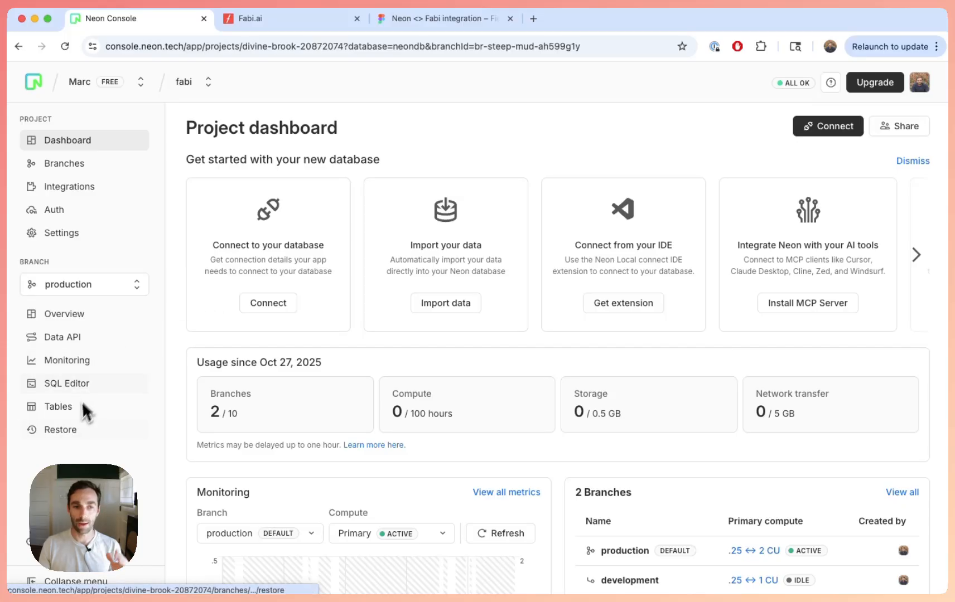
pyautogui.click(110, 381)
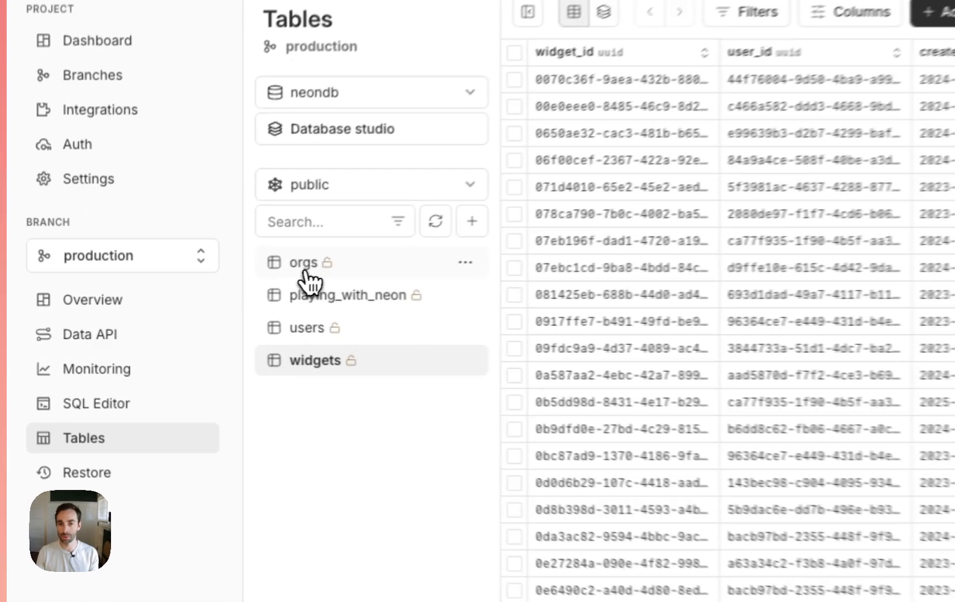
pyautogui.click(208, 296)
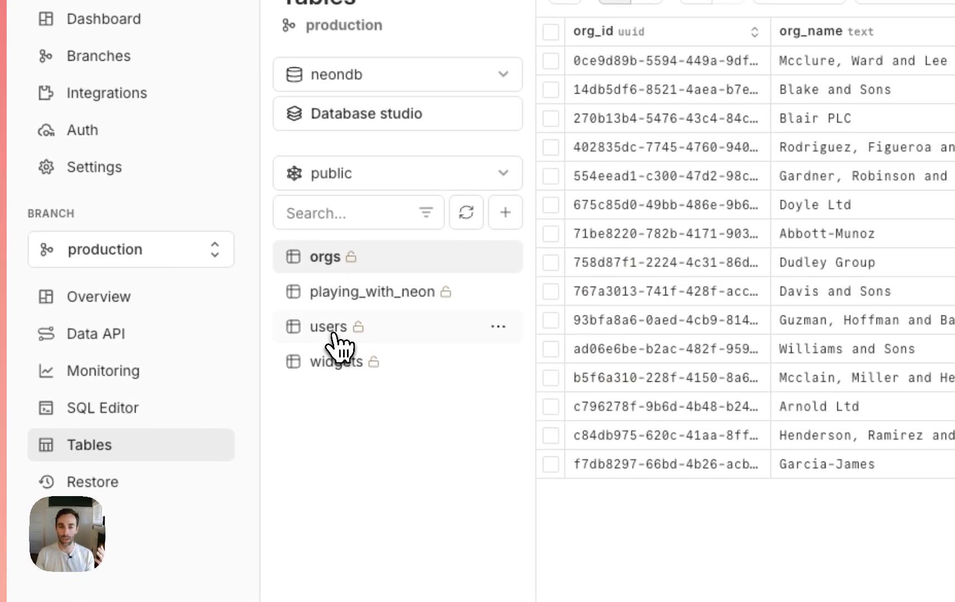
pyautogui.click(334, 341)
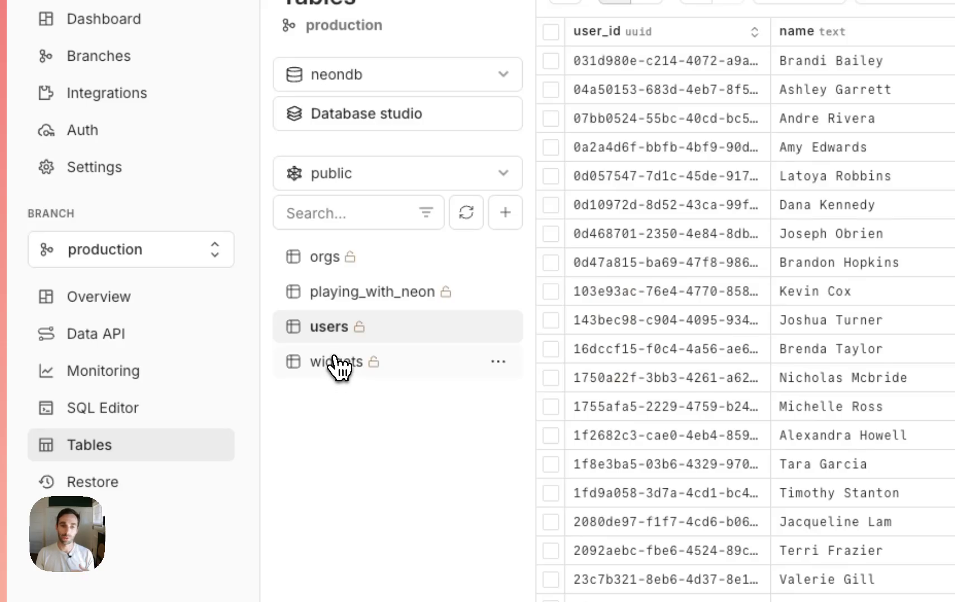
pyautogui.click(337, 365)
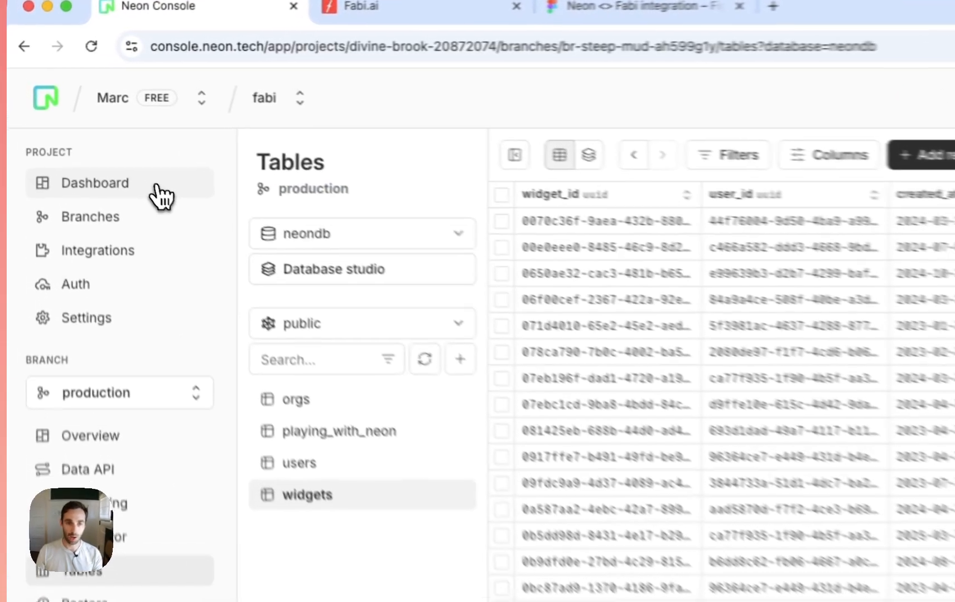
# Step: Return to the project dashboard, open the database connection details, and copy the connection string with its password revealed
pyautogui.click(109, 141)
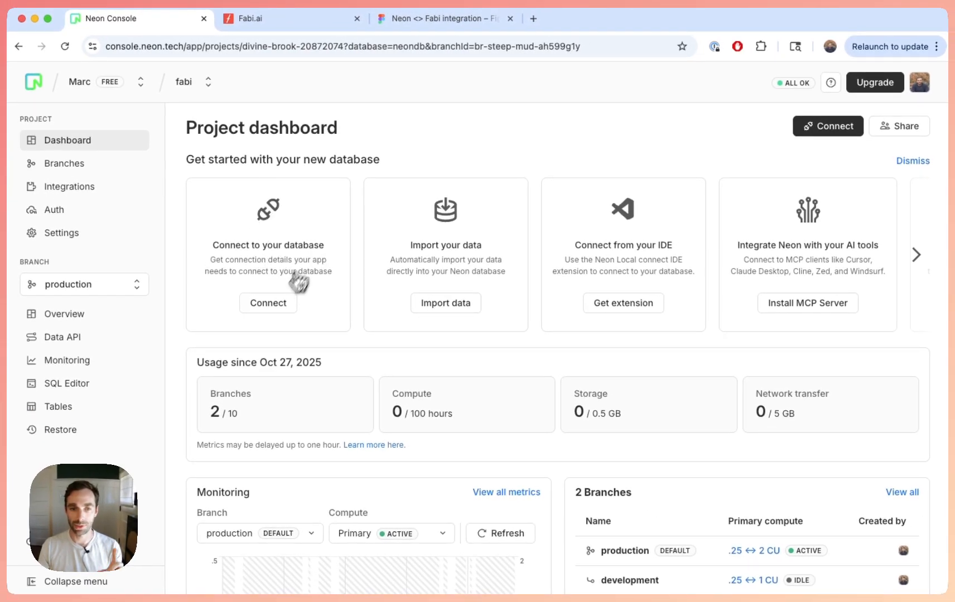
pyautogui.click(268, 306)
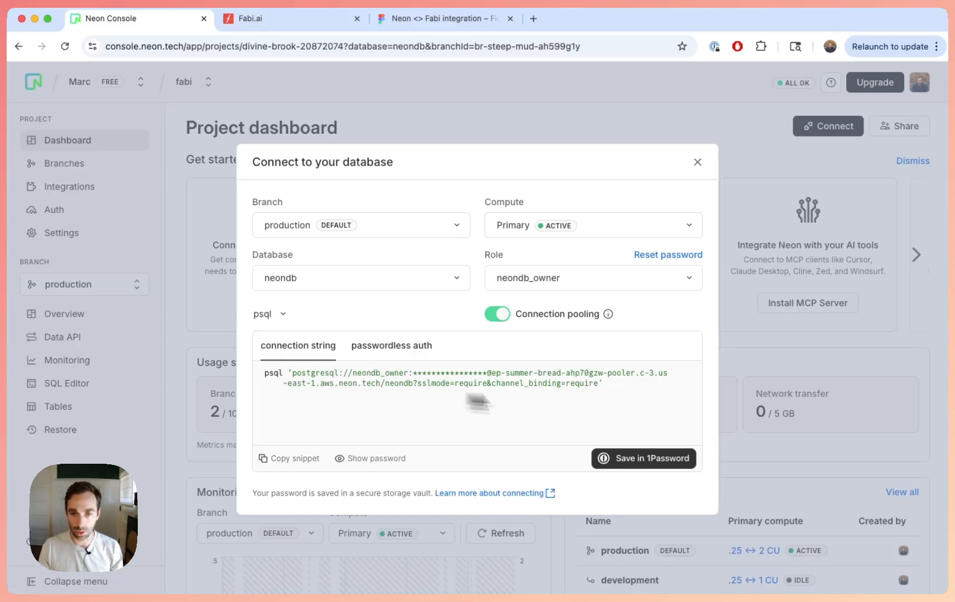
pyautogui.click(299, 461)
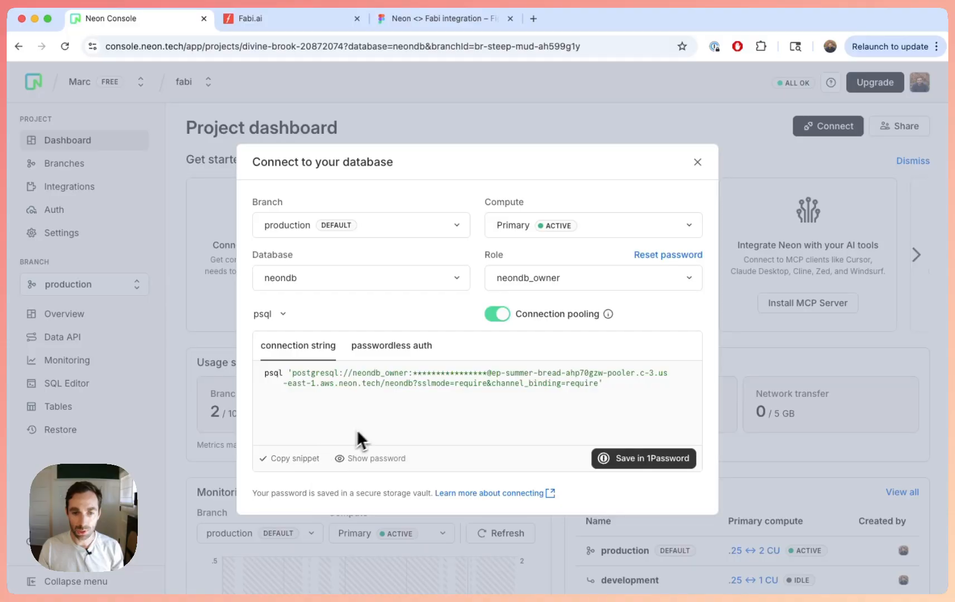
pyautogui.click(363, 459)
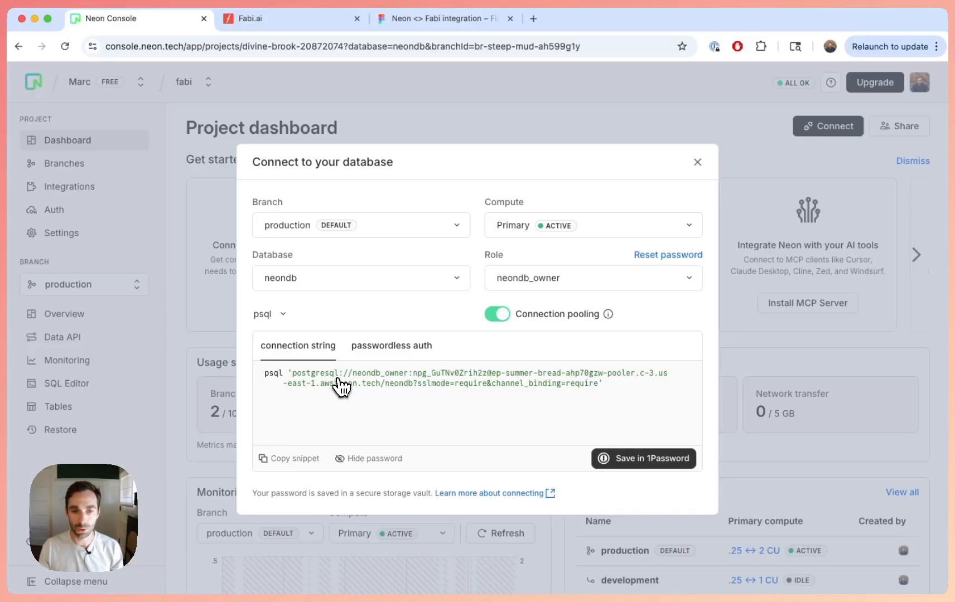
# Step: Copy the host ep-summer-bread-ahp70gzw-pooler.c-3.us-east-1.aws.neon.tech from the Neon connection string into the Host field in Fabi.ai
pyautogui.click(291, 28)
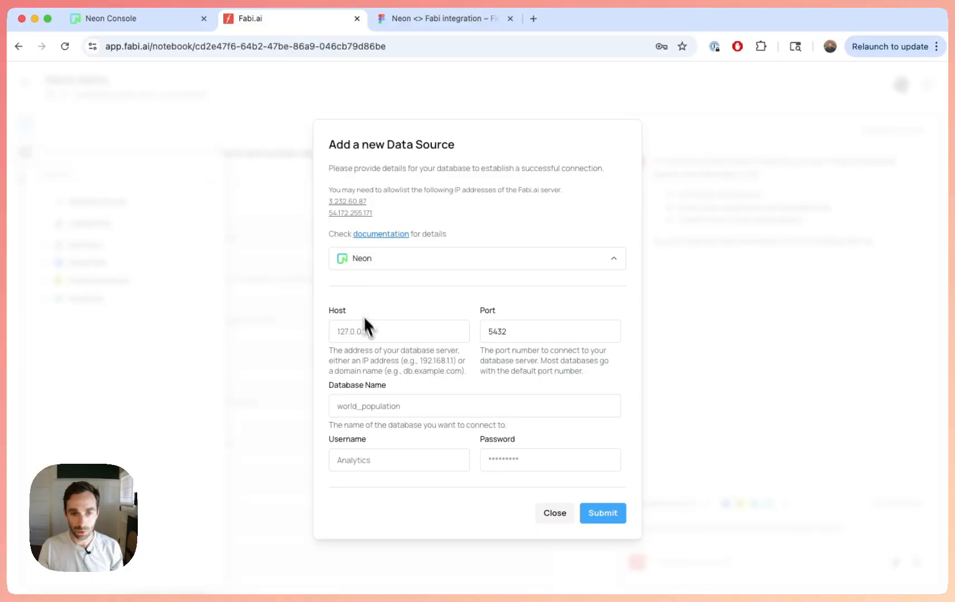
pyautogui.click(167, 20)
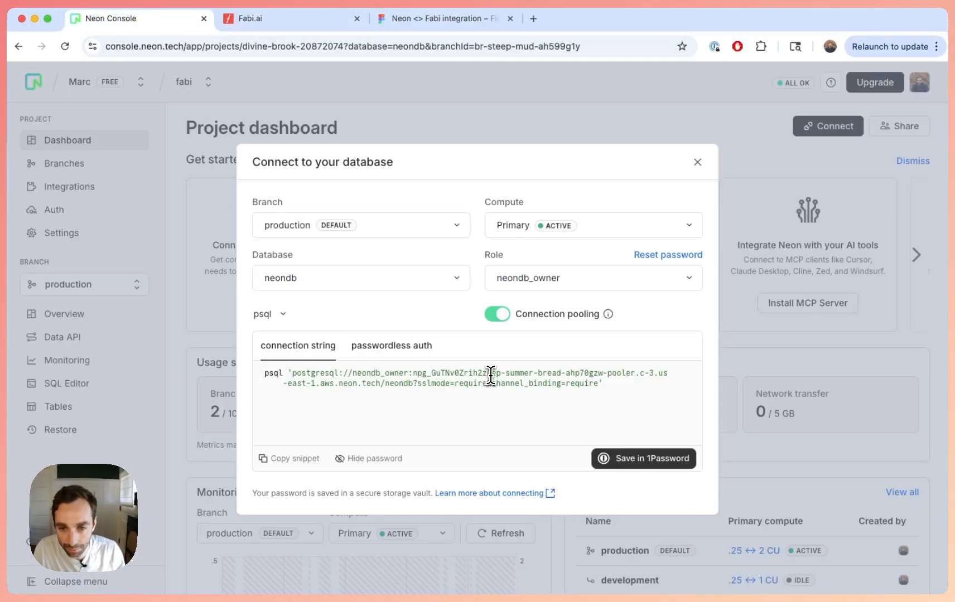
pyautogui.moveTo(490, 374); pyautogui.dragTo(384, 393)
pyautogui.click(319, 22)
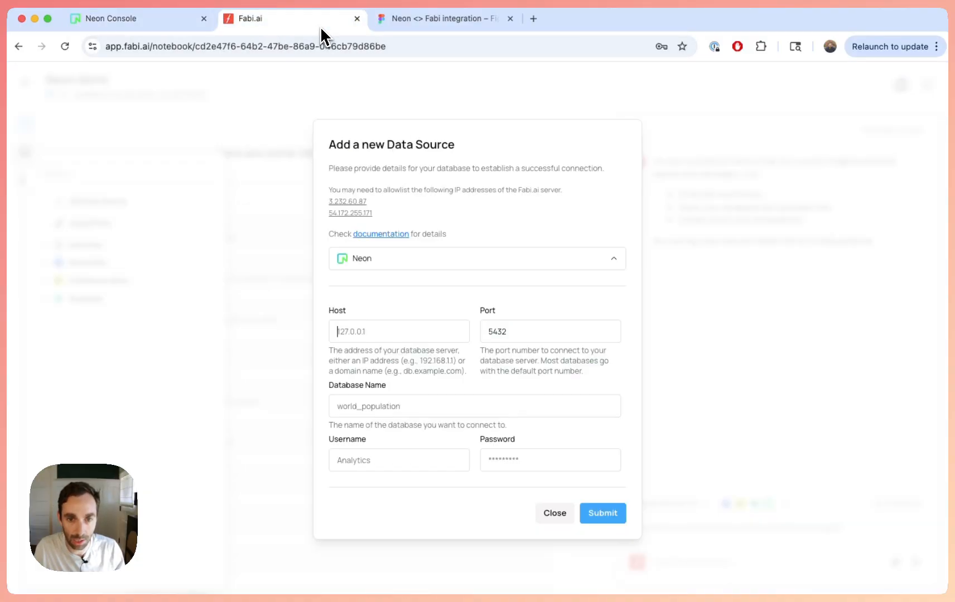
pyautogui.click(404, 330)
pyautogui.write('ep-summer-bread-ahp70gzw-pooler.c-2.us-east-1.aws.neon.tech')
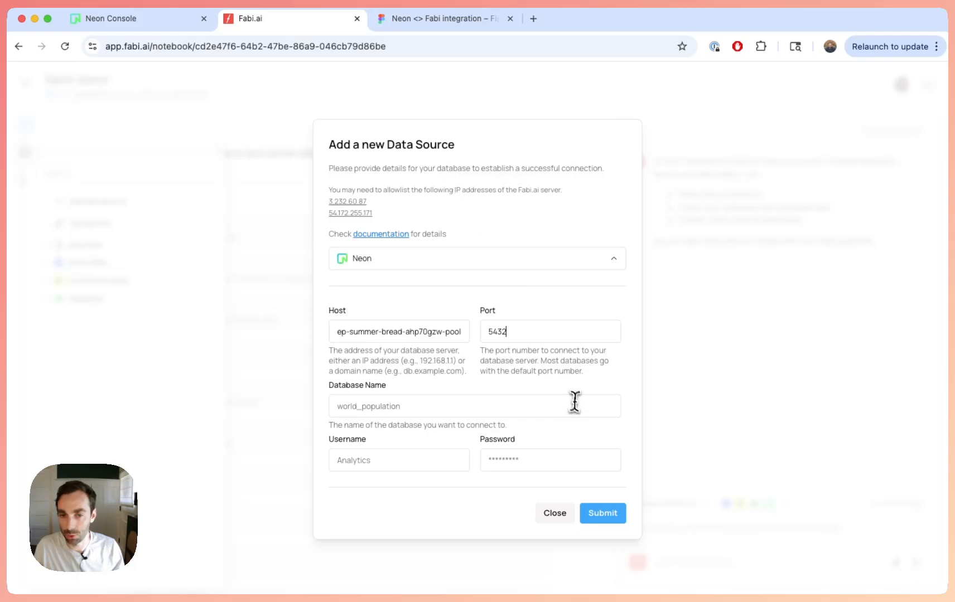
# Step: Copy the role name neondb_owner from the Neon connection string into the Username field of the Fabi.ai data source
pyautogui.click(136, 25)
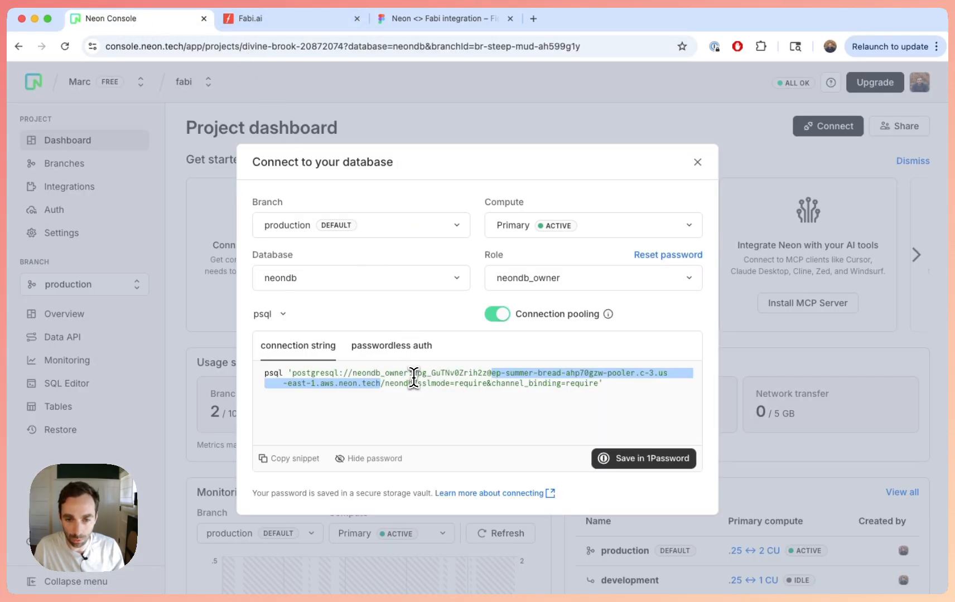
pyautogui.moveTo(406, 373); pyautogui.dragTo(353, 373)
pyautogui.press('super+c')
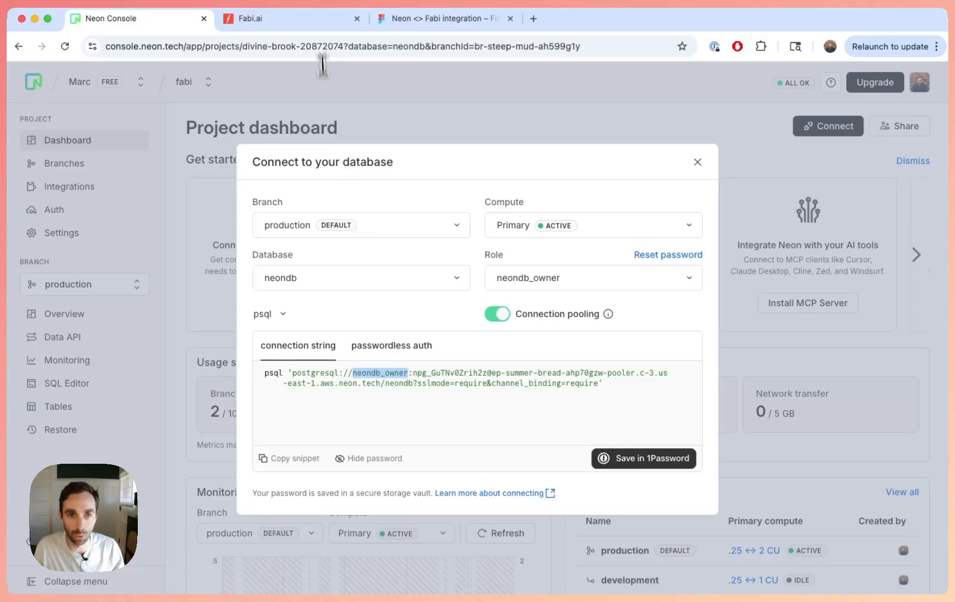
pyautogui.click(322, 20)
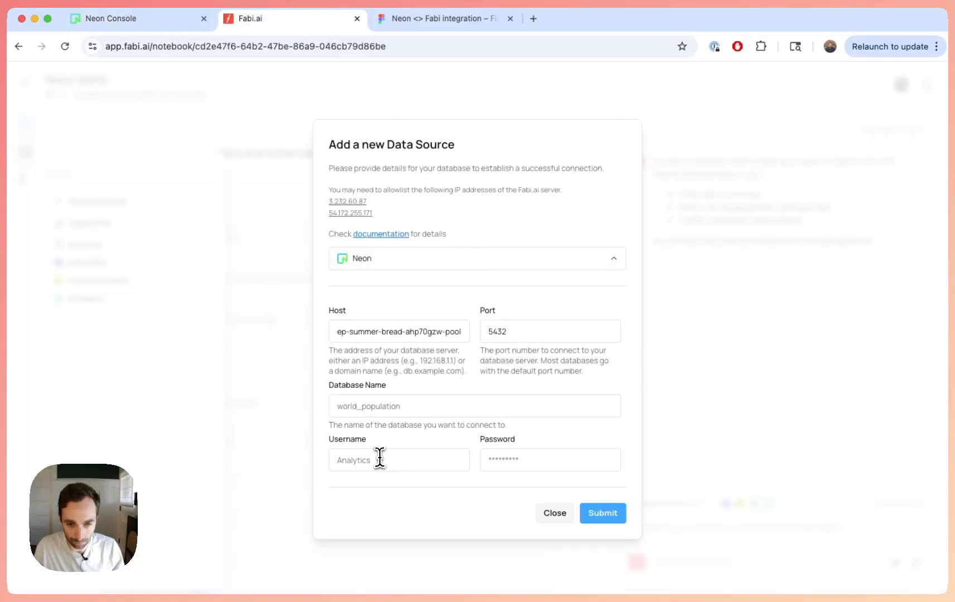
pyautogui.click(379, 461)
pyautogui.press('super+v')
# Step: Copy the database password from the Neon connection string into the Password field of the Fabi.ai data source
pyautogui.click(162, 19)
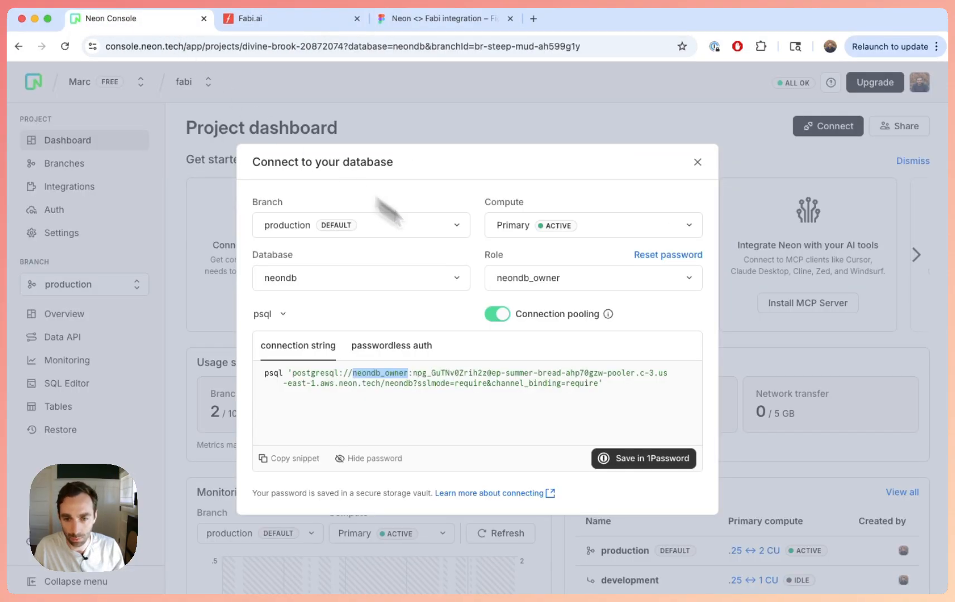
pyautogui.click(365, 460)
pyautogui.moveTo(413, 372); pyautogui.dragTo(413, 384)
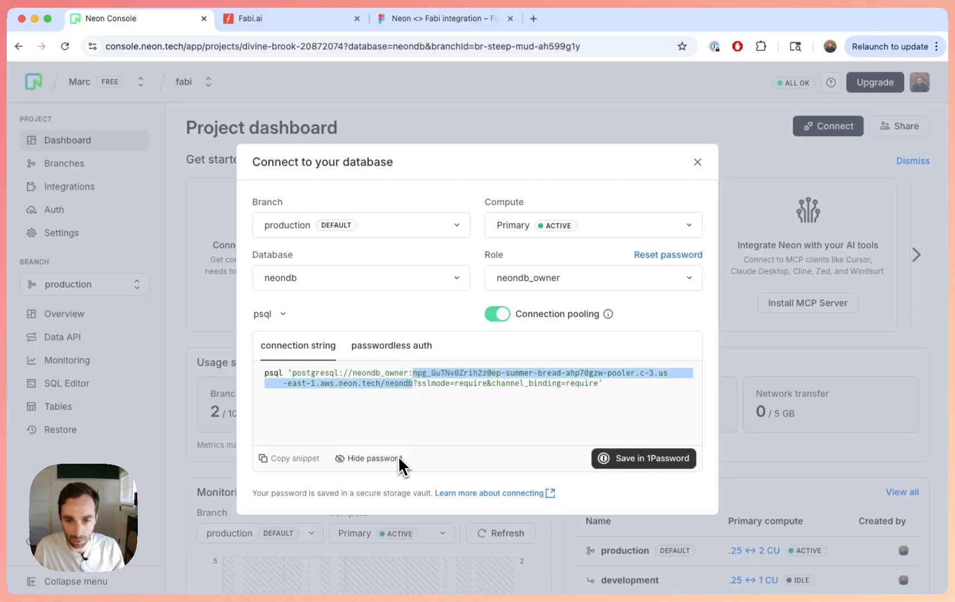
pyautogui.moveTo(487, 373); pyautogui.dragTo(415, 373)
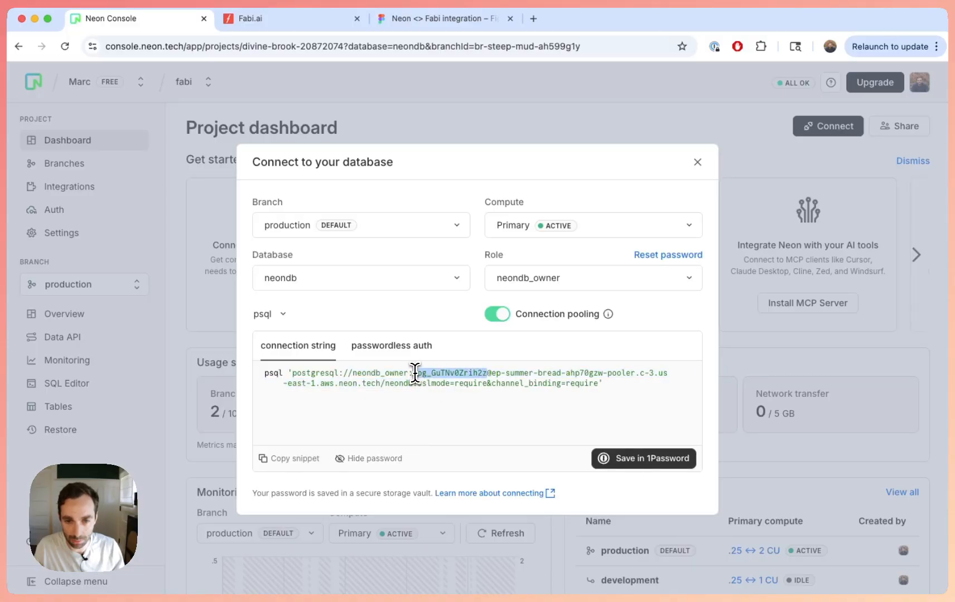
pyautogui.click(285, 19)
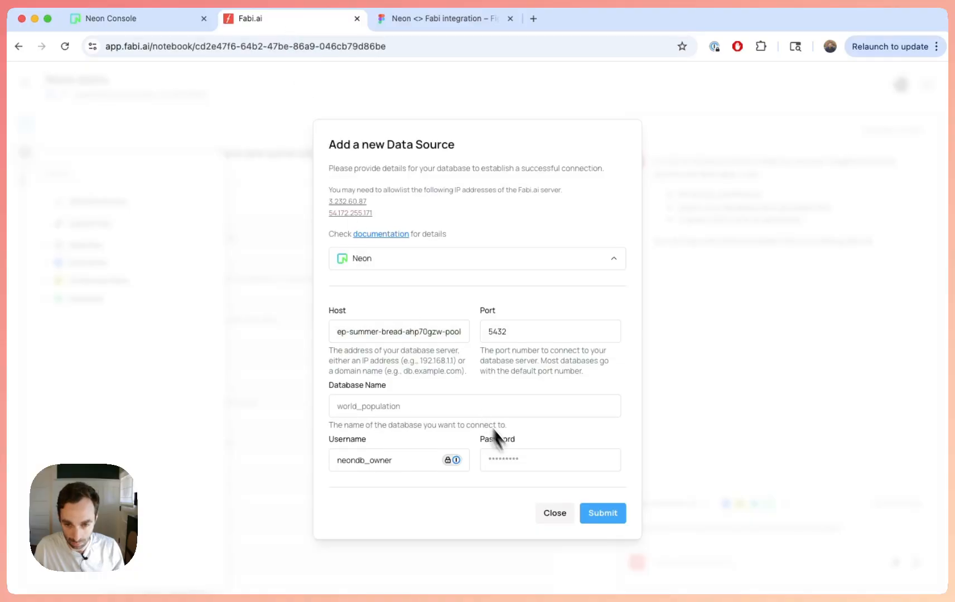
pyautogui.click(514, 458)
pyautogui.hotkey('ctrl', 'v')
# Step: Copy the database name neondb from the Neon connection string into the Database Name field in Fabi.ai
pyautogui.click(485, 407)
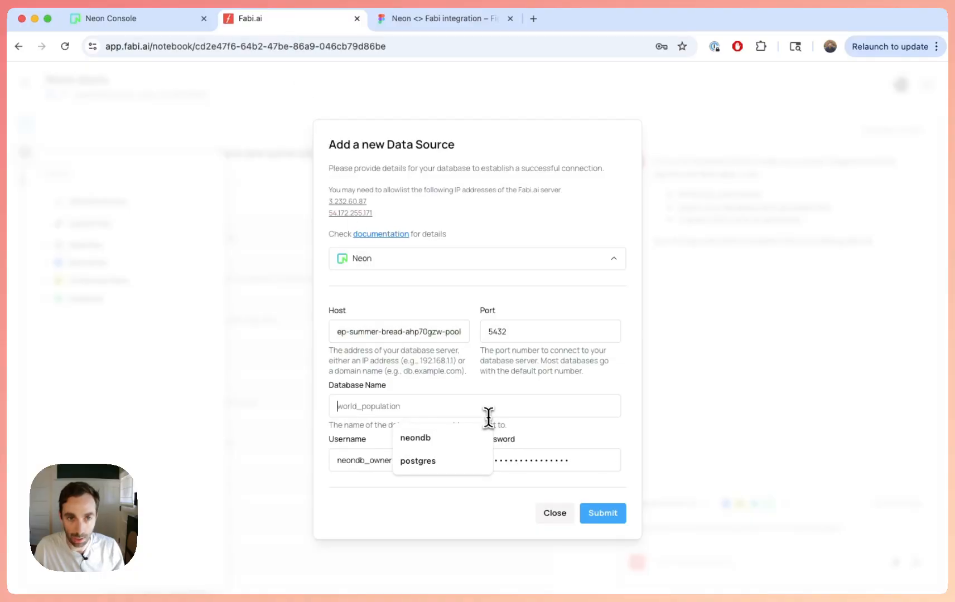
pyautogui.click(179, 20)
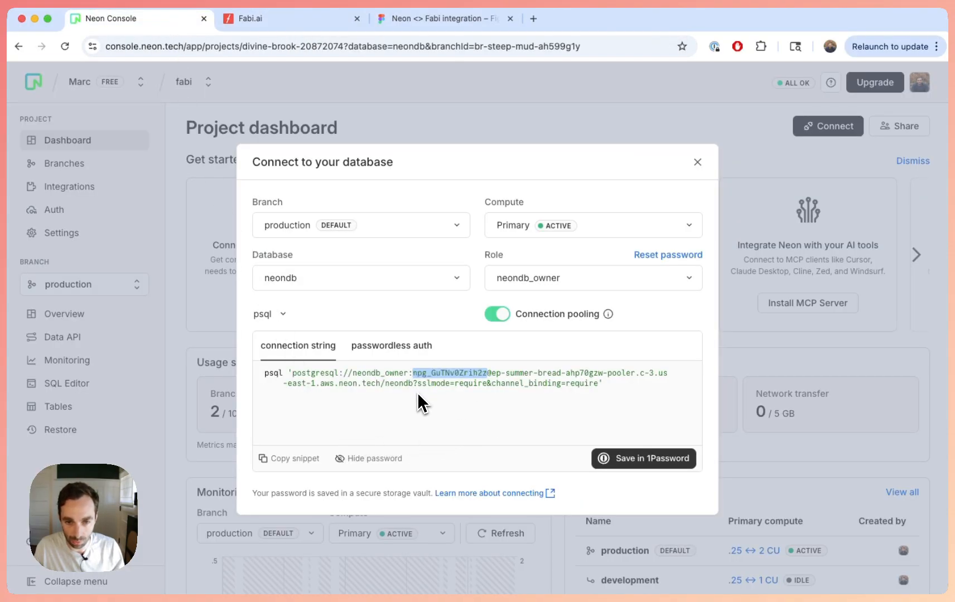
pyautogui.doubleClick(397, 387)
pyautogui.press('cmd+c')
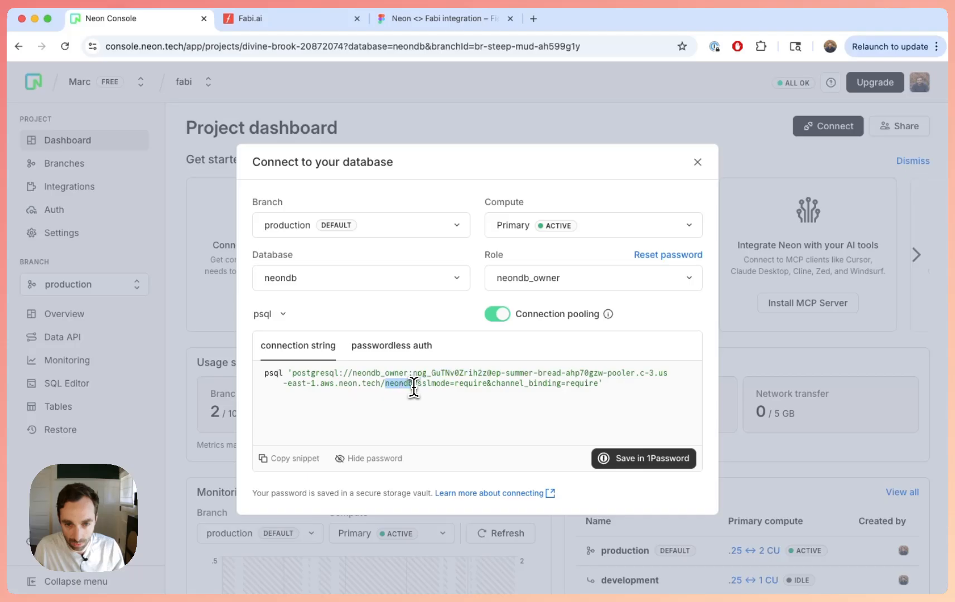
pyautogui.click(316, 23)
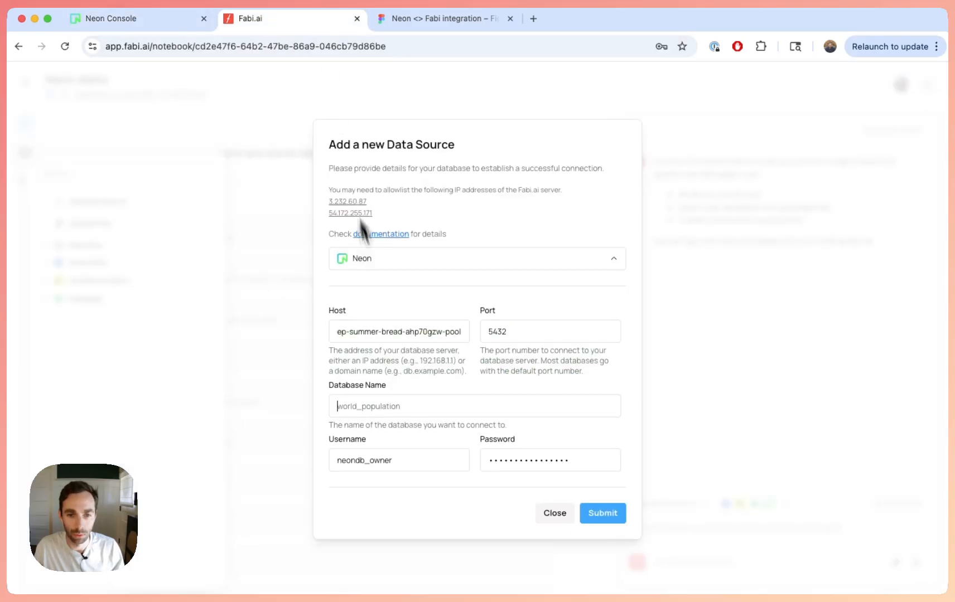
pyautogui.click(389, 399)
pyautogui.press('cmd+v')
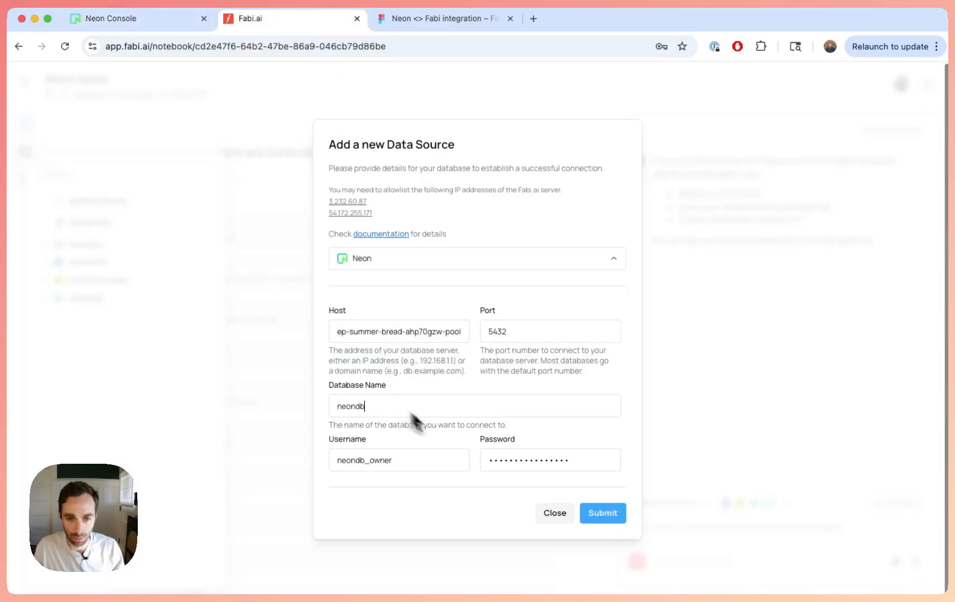
# Step: Submit the Neon data source and expand neondb in the data source list to show its tables
pyautogui.click(601, 512)
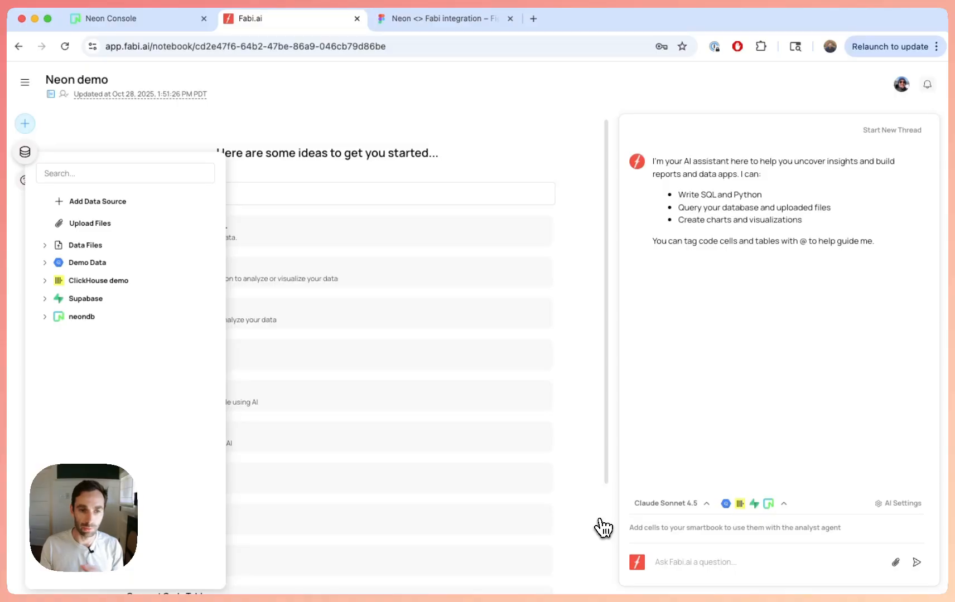
pyautogui.click(51, 318)
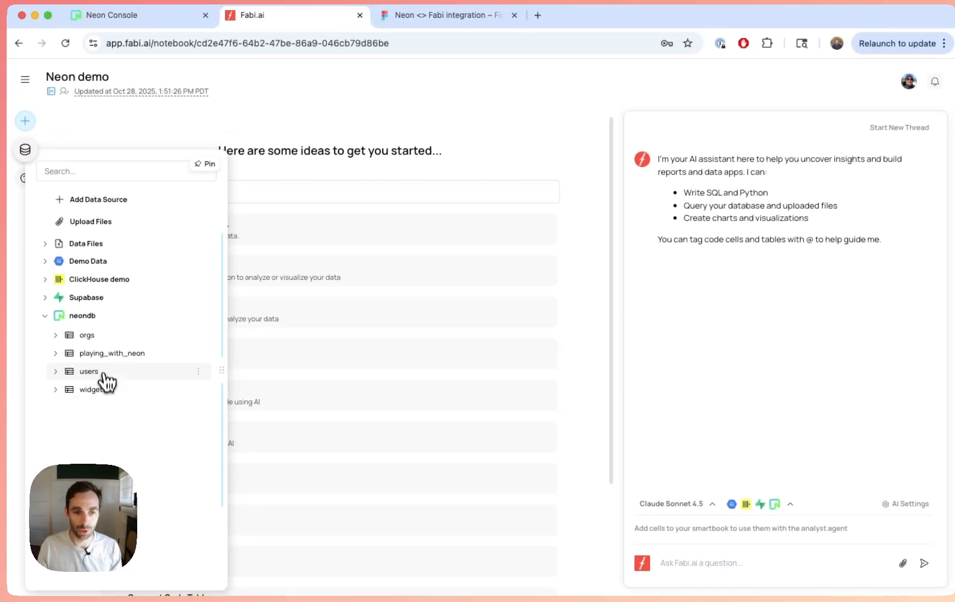
# Step: Ask the AI assistant "what data is available in neon?"
pyautogui.scroll(-1, 289, 226)
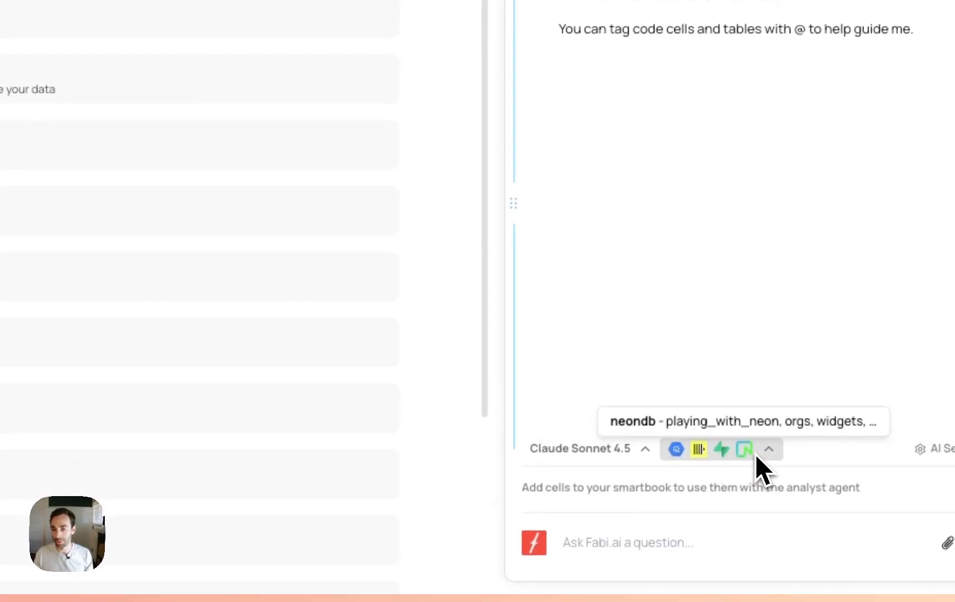
pyautogui.click(659, 548)
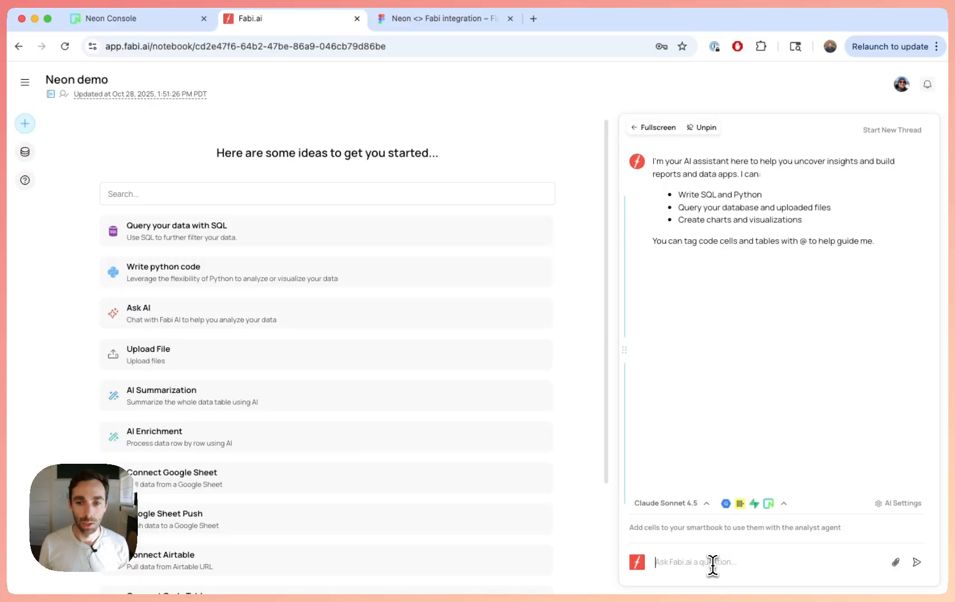
pyautogui.write('what data')
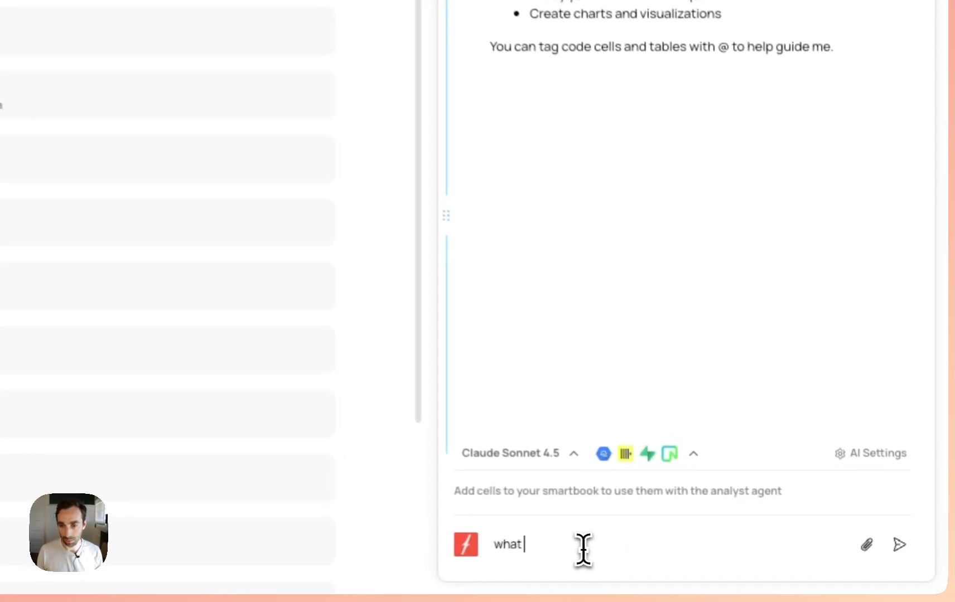
pyautogui.write(' is available in neon?')
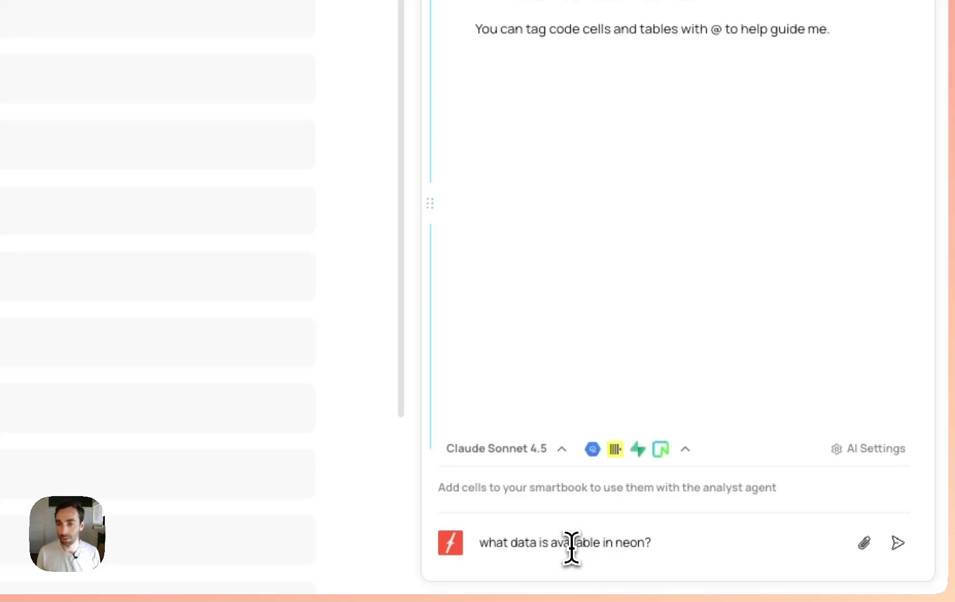
pyautogui.press('Return')
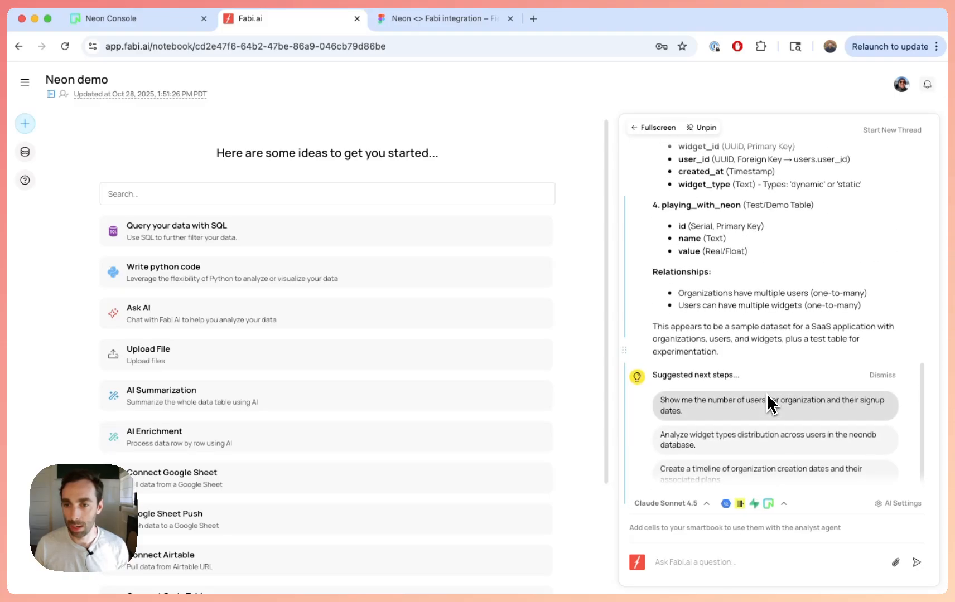
# Step: Ask the AI assistant "which users have the most widgets?"
pyautogui.write('which user')
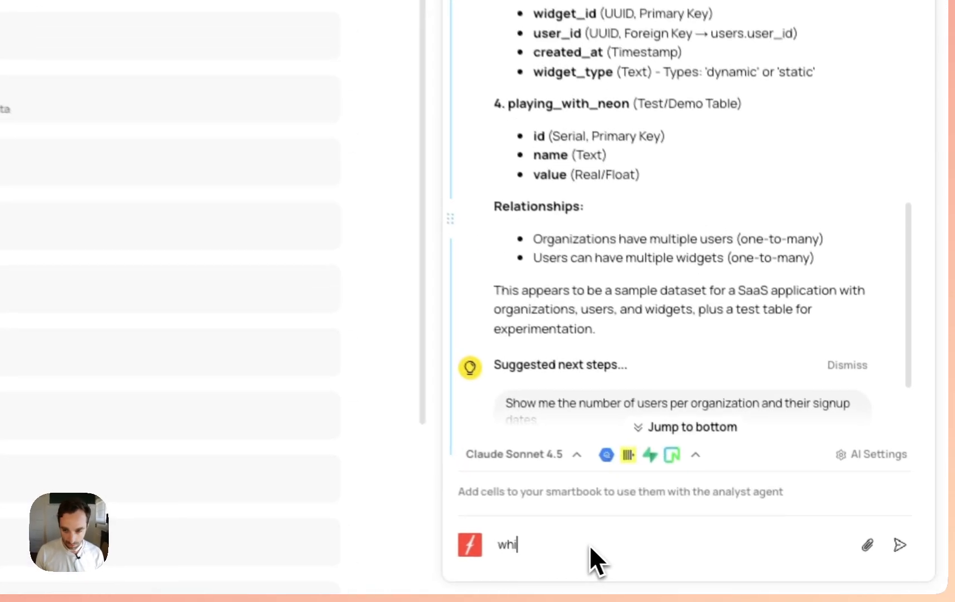
pyautogui.write('s have th')
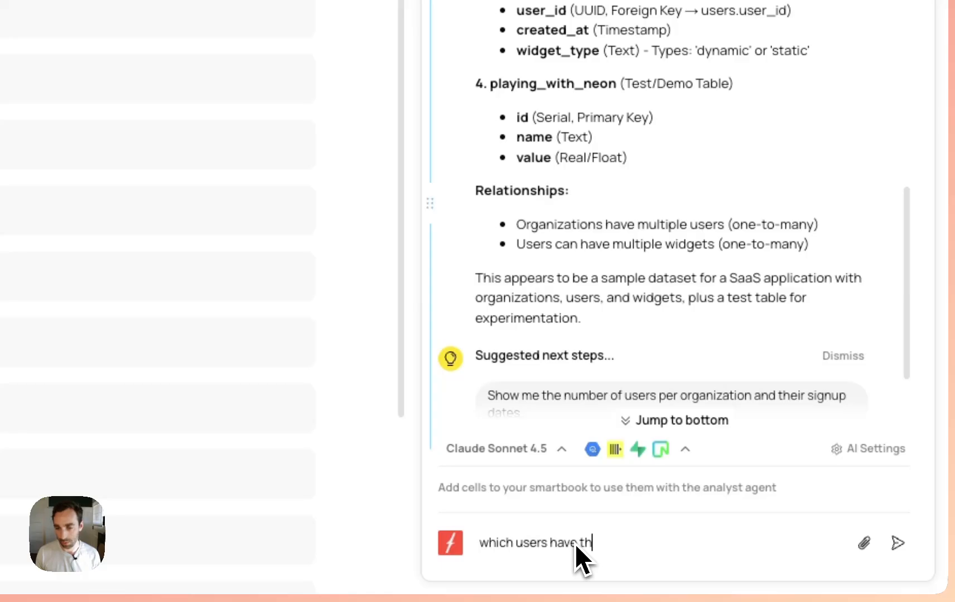
pyautogui.write('e most widgets')
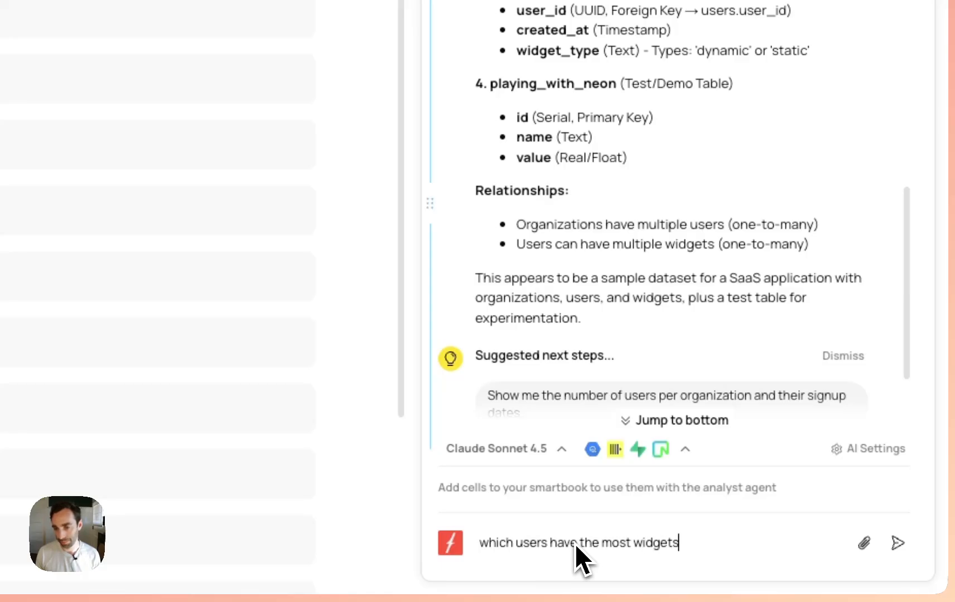
pyautogui.write('?')
pyautogui.press('Return')
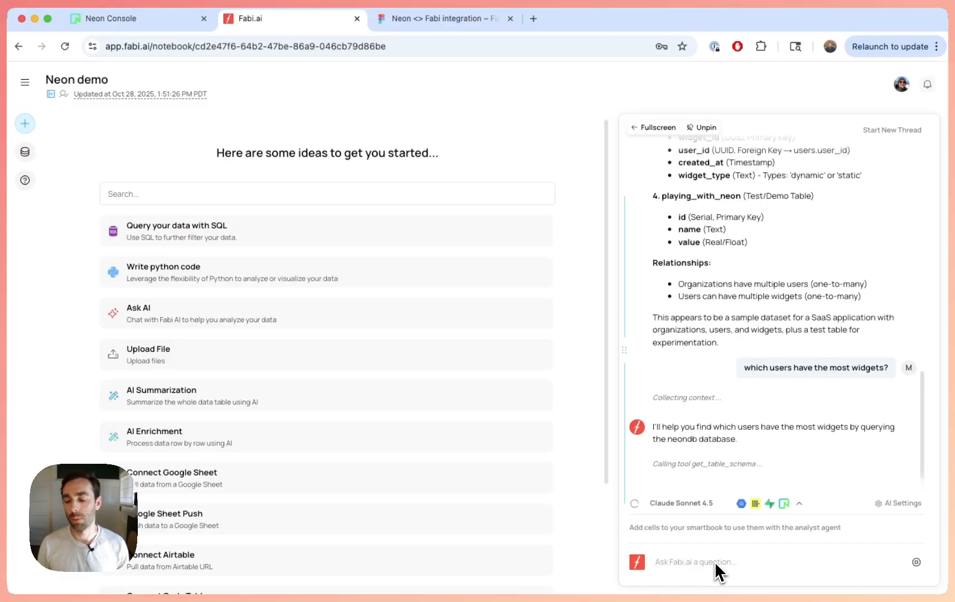
# Step: View the AI models available to the assistant and review its answer listing the top users by widget count
pyautogui.click(673, 503)
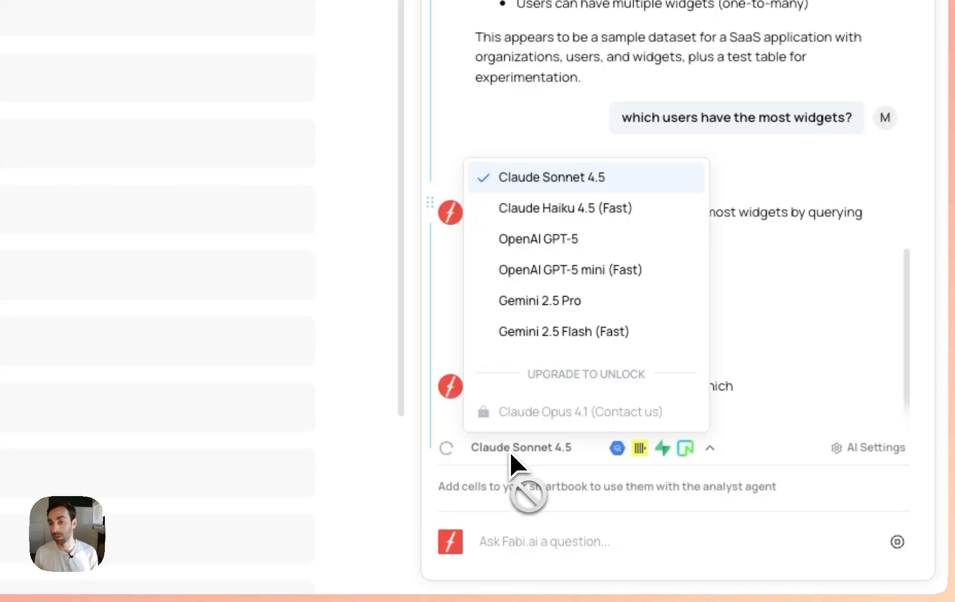
pyautogui.click(666, 551)
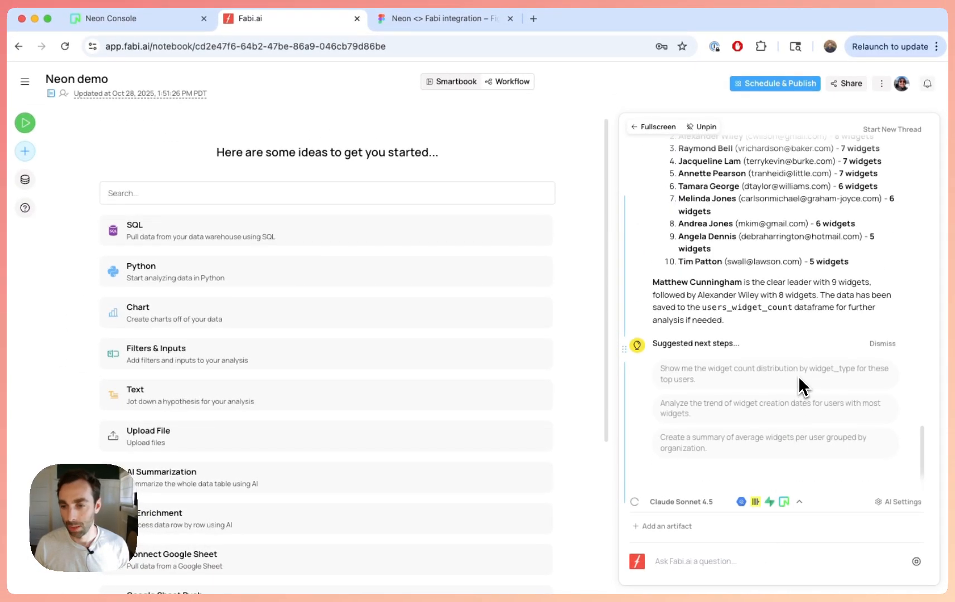
pyautogui.scroll(10, 784, 429)
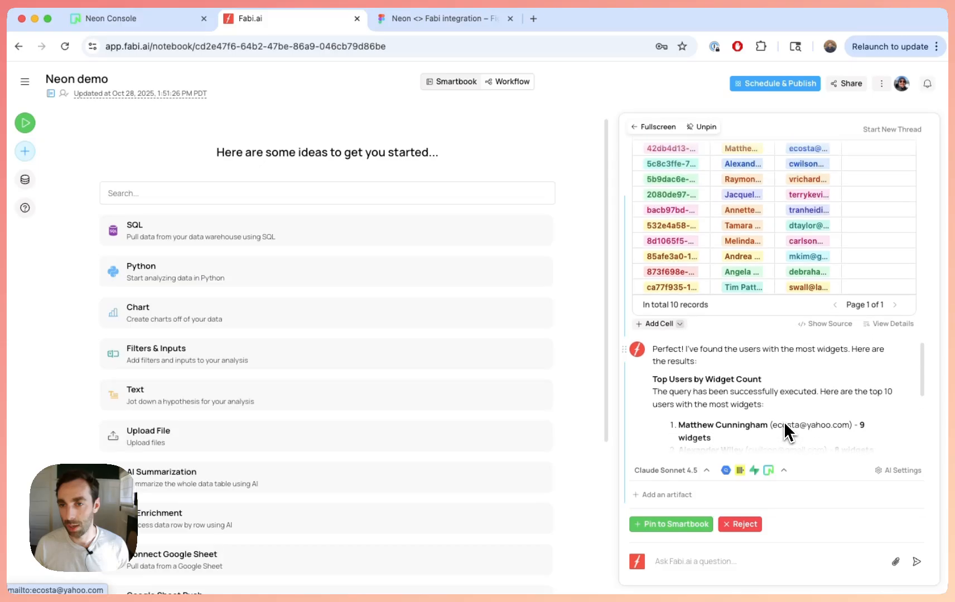
pyautogui.scroll(-5, 775, 380)
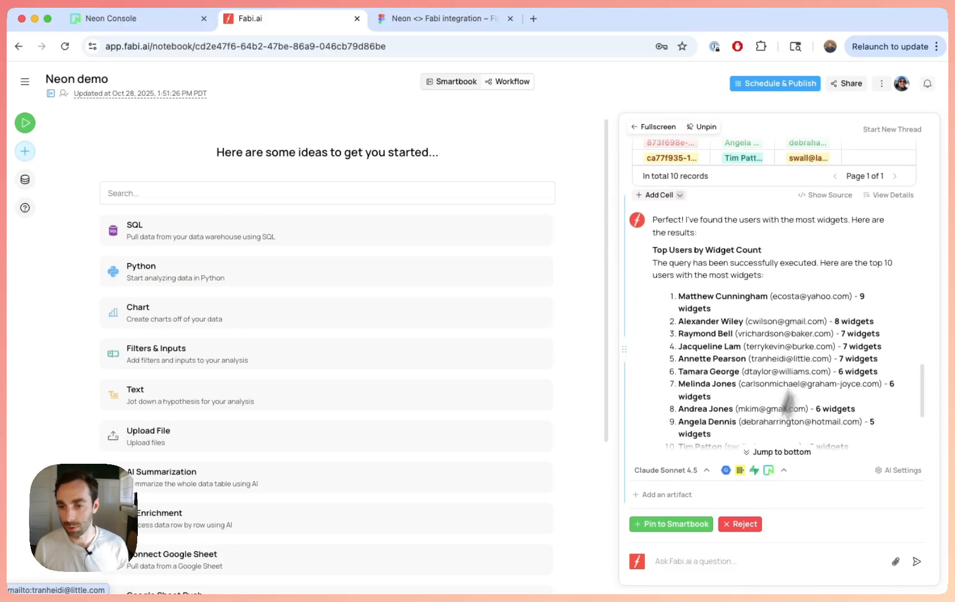
# Step: Ask the AI assistant to "create a chart" of the top users, and view the thread fullscreen before returning to the Smartbook
pyautogui.click(717, 564)
pyautogui.write('preate a')
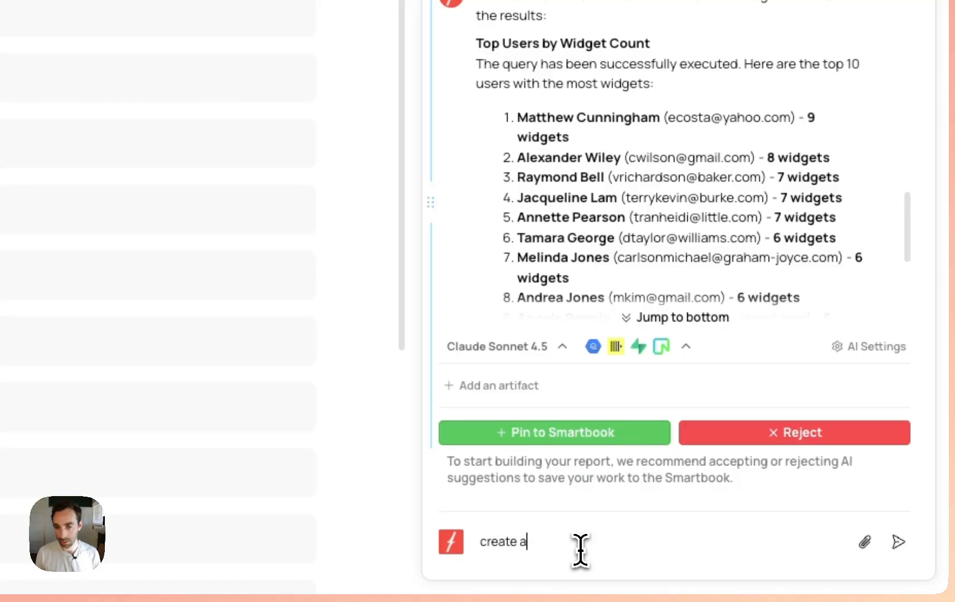
pyautogui.write(' chart')
pyautogui.press('Return')
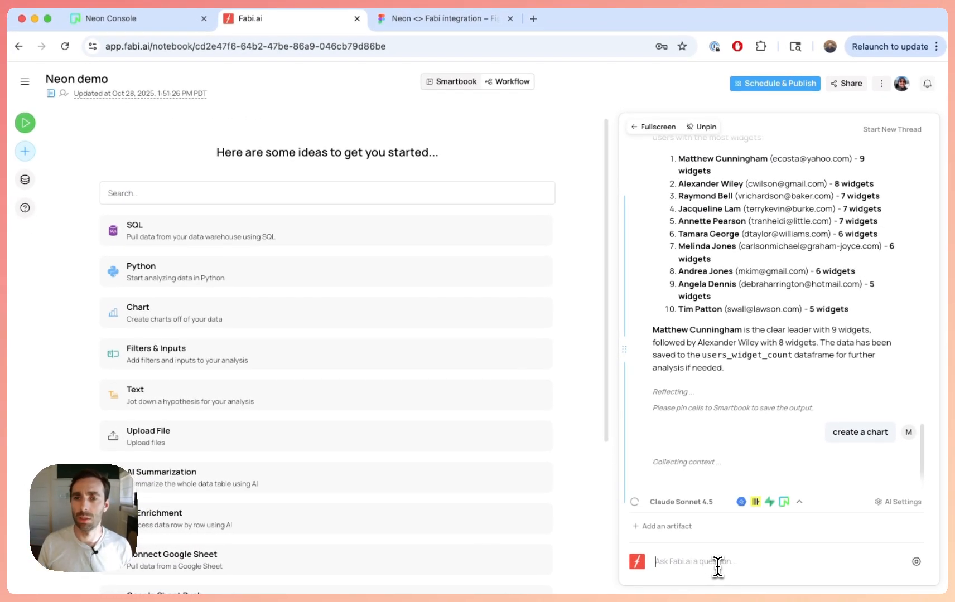
pyautogui.click(658, 122)
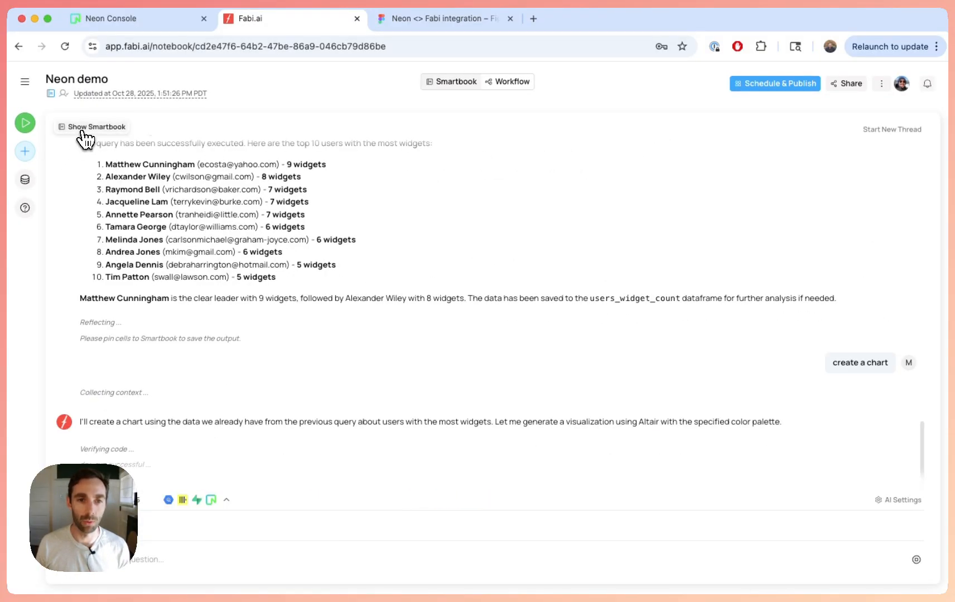
pyautogui.click(84, 134)
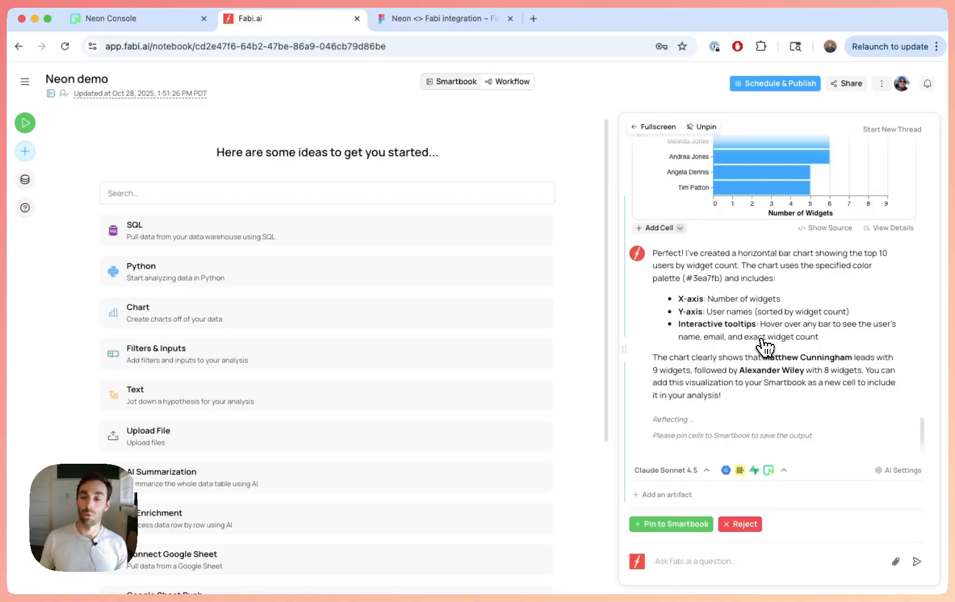
# Step: Review the Top 10 Users by Widget Count chart and pin the generated cells to the Smartbook
pyautogui.scroll(4, 764, 347)
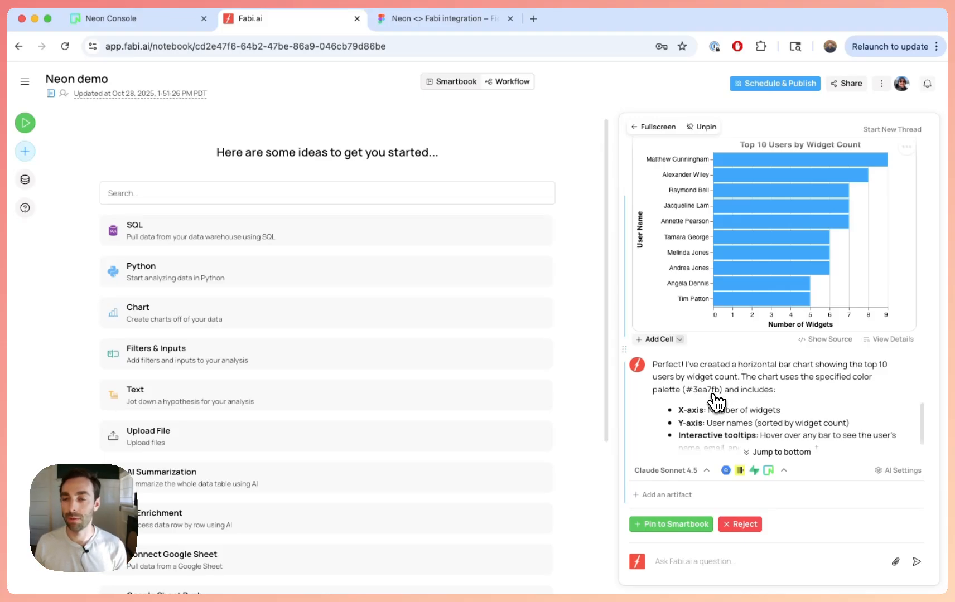
pyautogui.scroll(1, 716, 403)
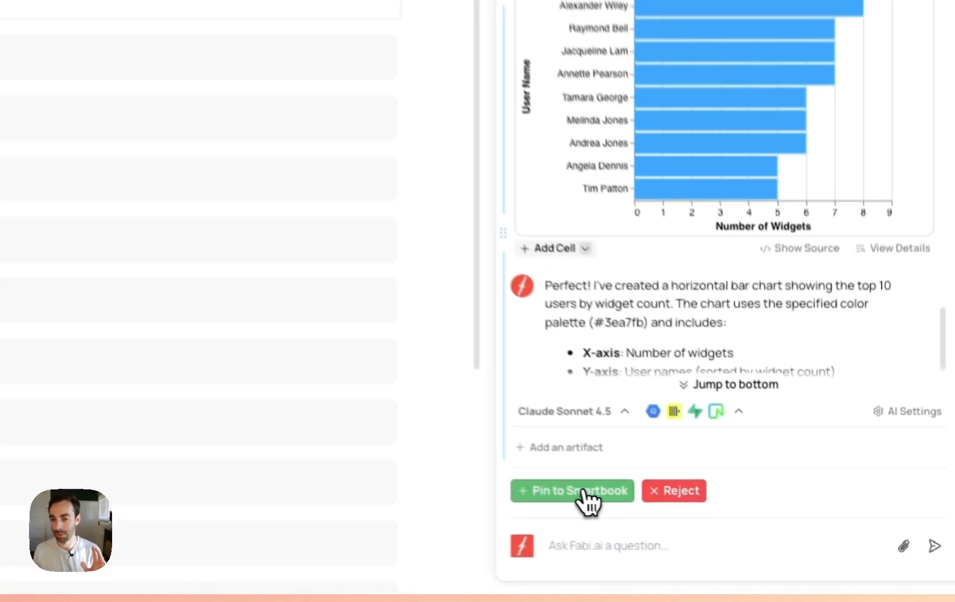
pyautogui.click(684, 523)
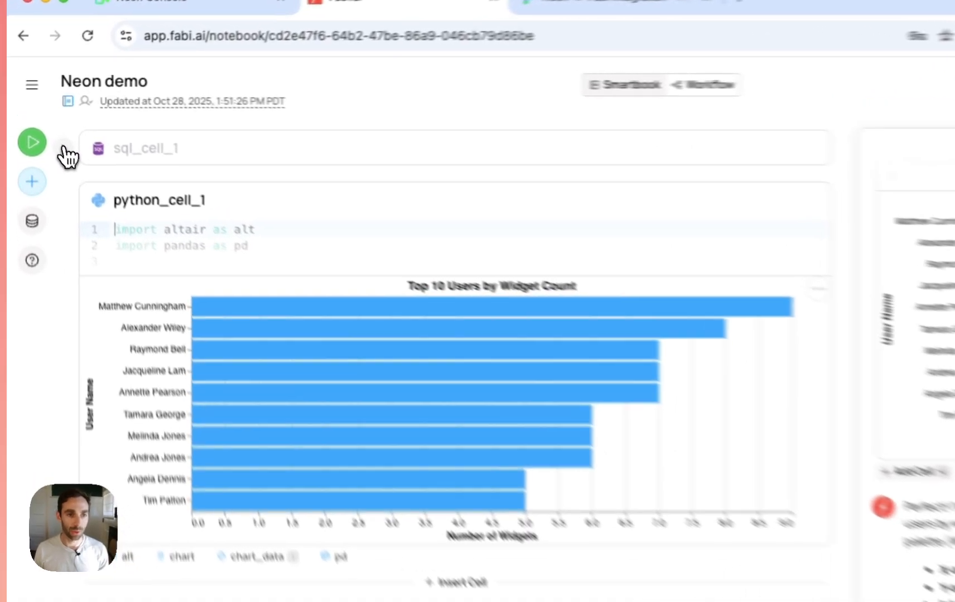
# Step: Expand sql_cell_1 and its source code to examine the query, its data source, the result table and the users_widget_count dataframe
pyautogui.click(48, 132)
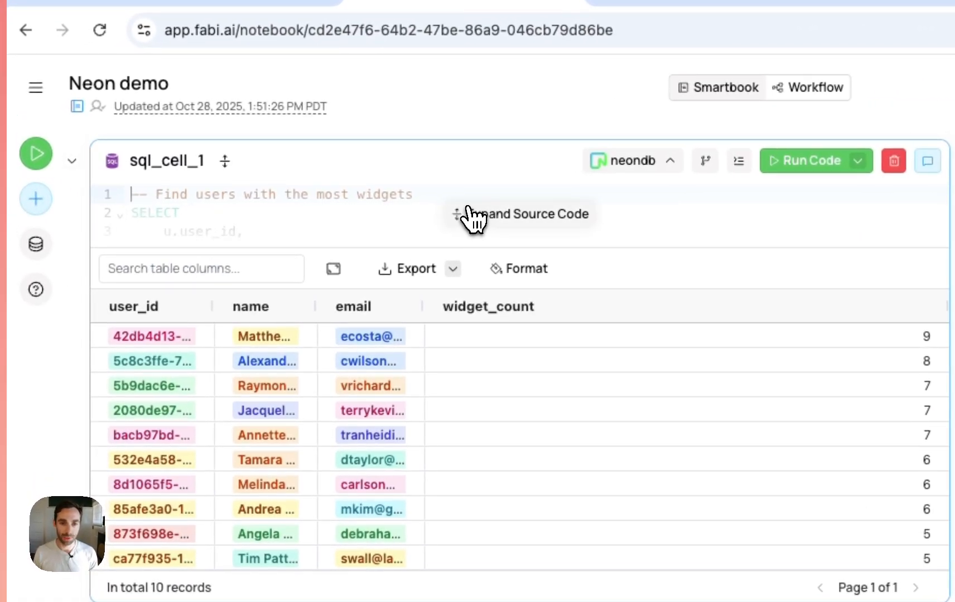
pyautogui.click(469, 217)
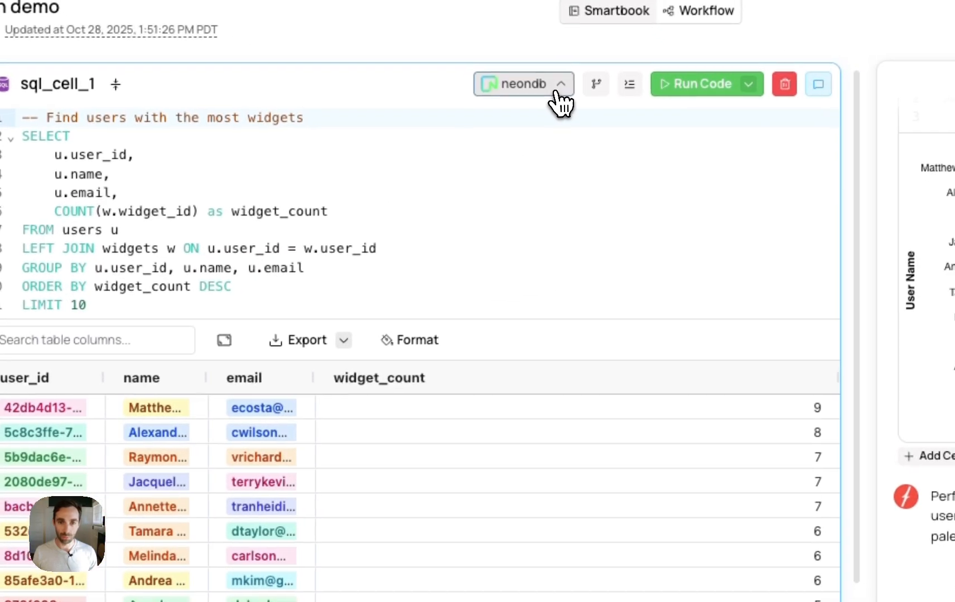
pyautogui.click(628, 131)
pyautogui.click(374, 257)
pyautogui.scroll(-7, 272, 380)
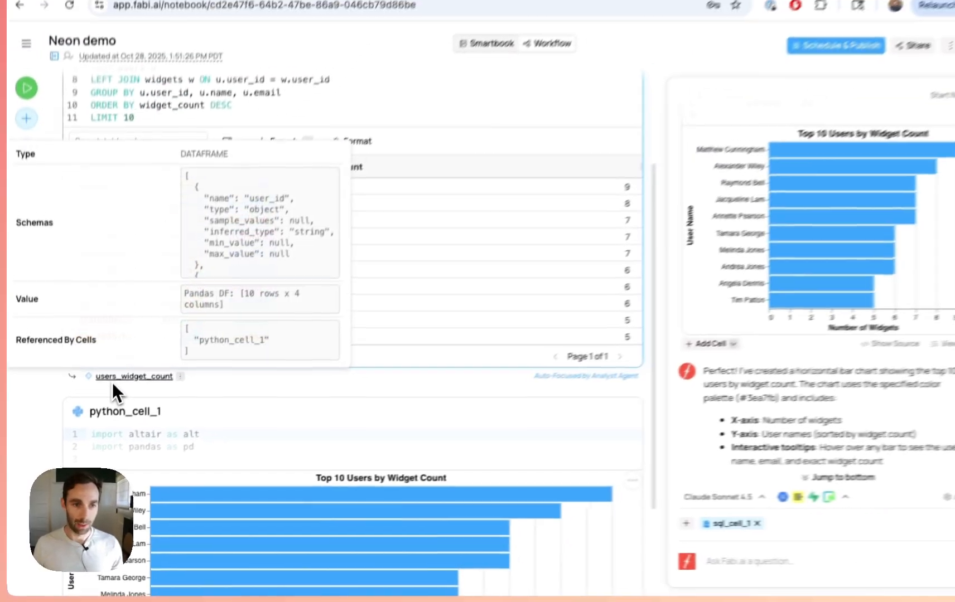
pyautogui.scroll(-3, 175, 406)
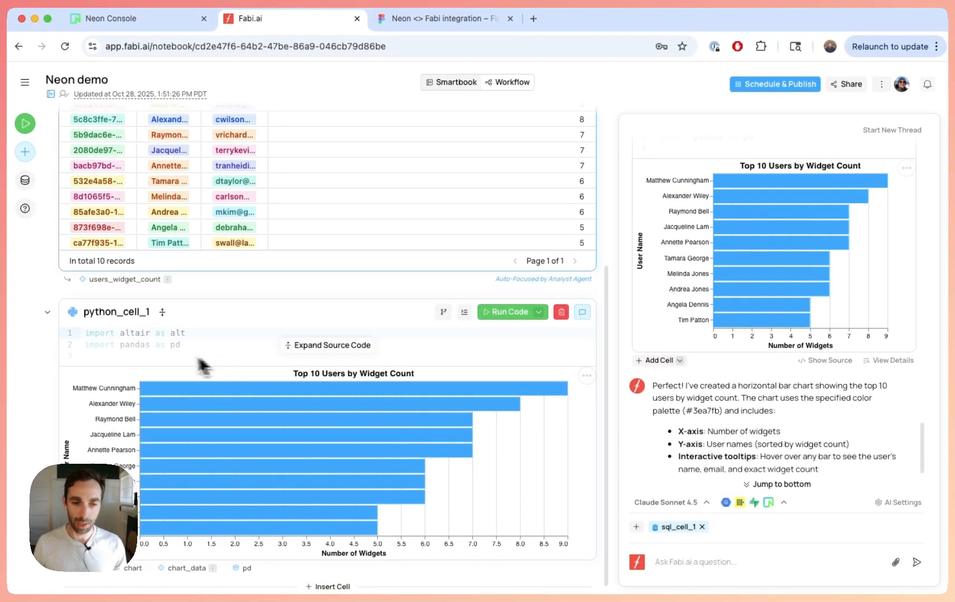
pyautogui.scroll(4, 312, 507)
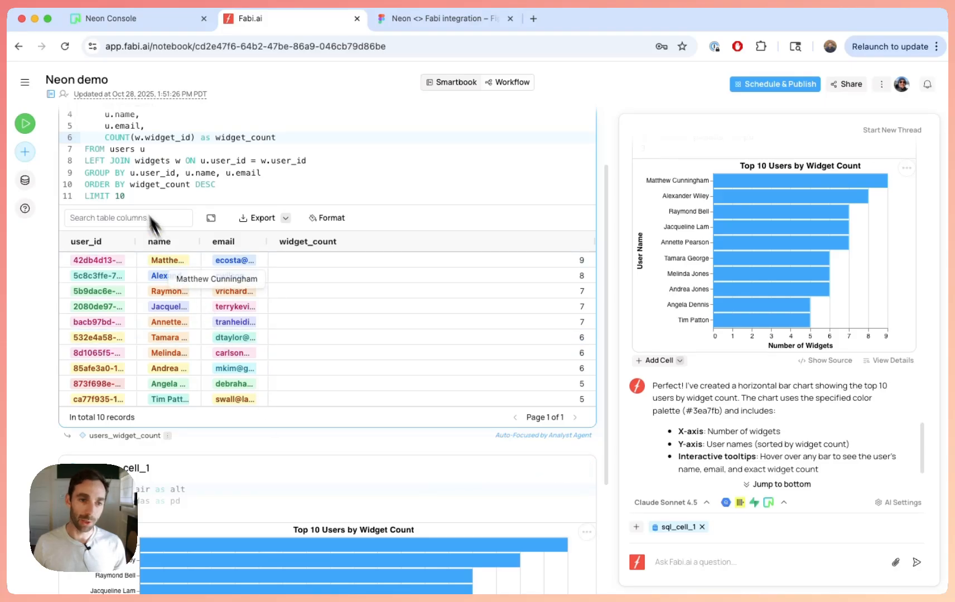
pyautogui.scroll(2, 140, 196)
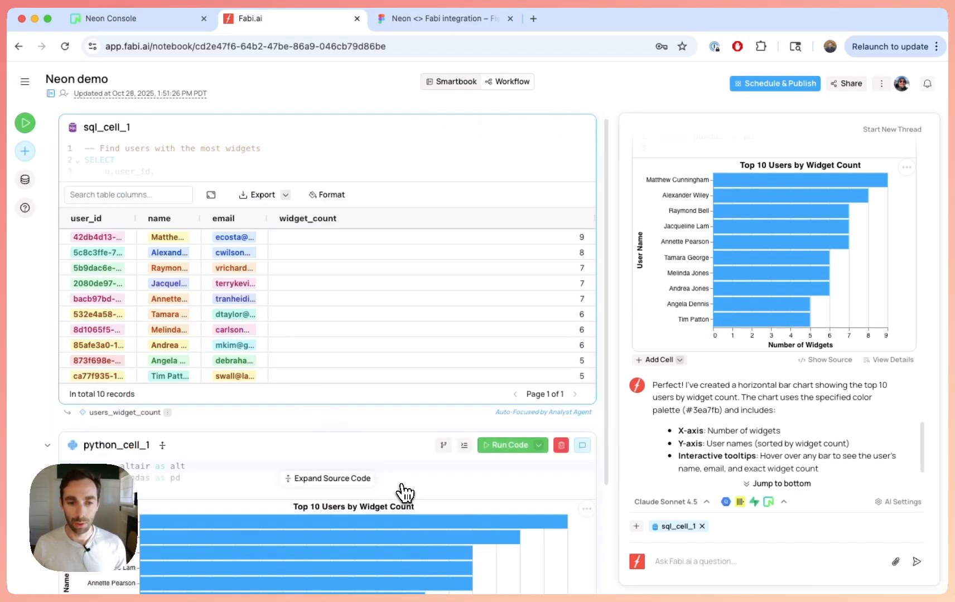
# Step: With python_cell_1 selected, ask the AI assistant "show me total number of users by org and show which orgs are paying customers"
pyautogui.scroll(-3, 281, 426)
pyautogui.click(316, 303)
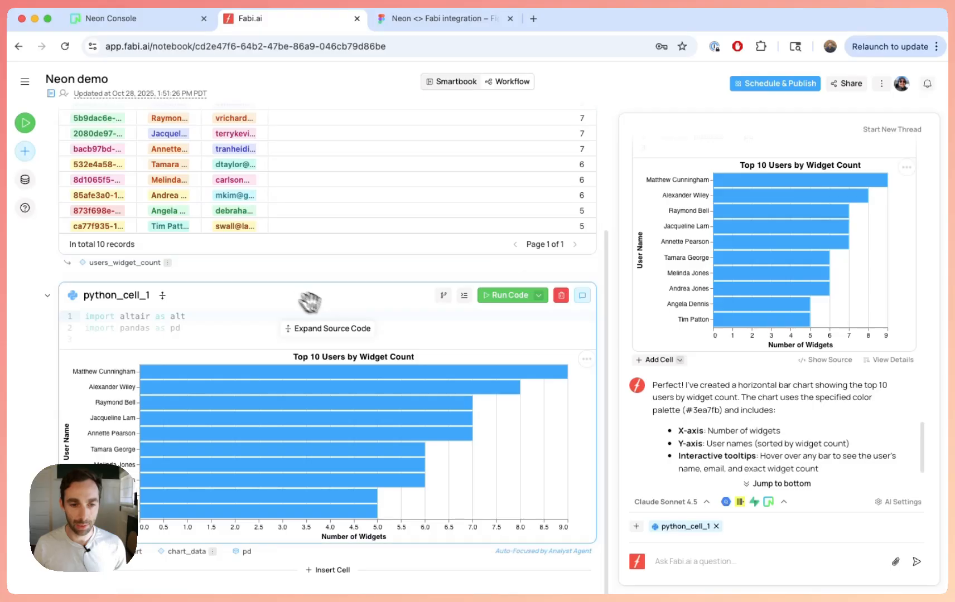
pyautogui.click(734, 562)
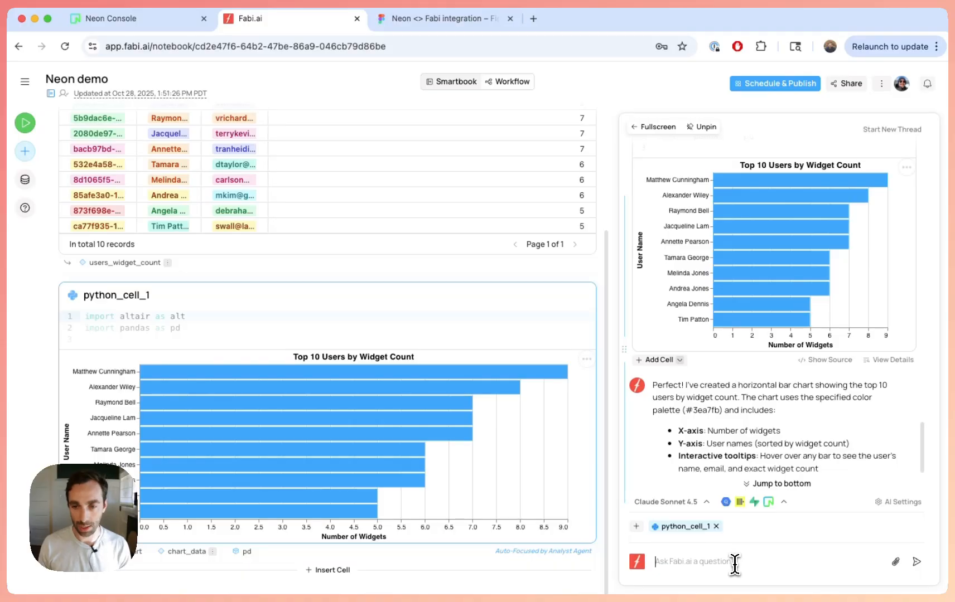
pyautogui.write('show me total number of users by org and show which orgs are')
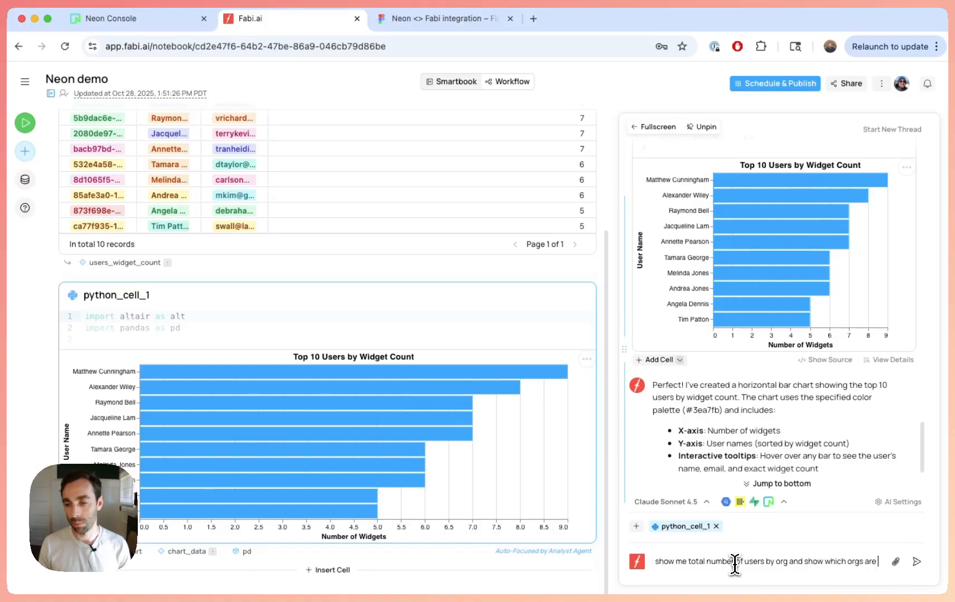
pyautogui.write('paying customers')
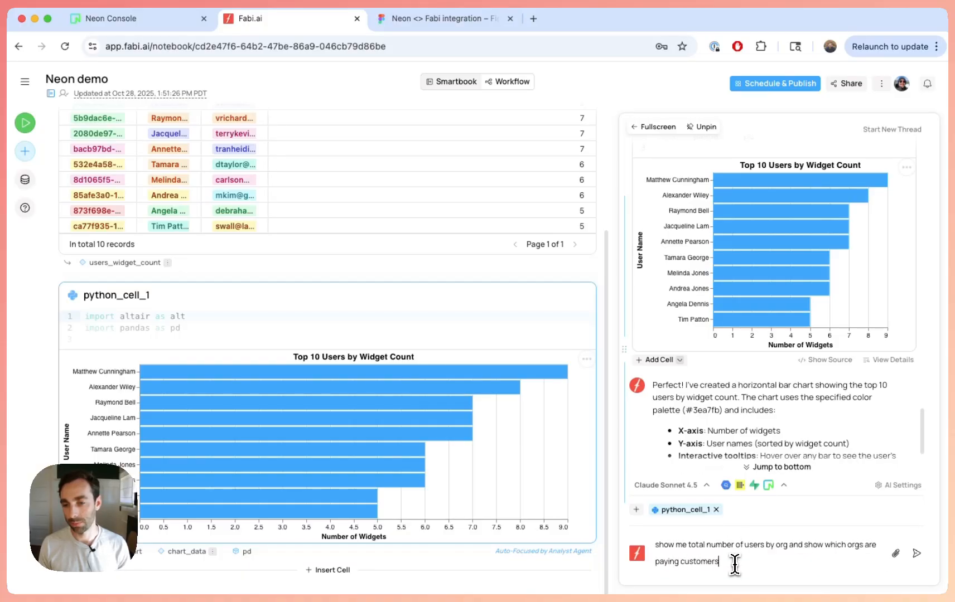
pyautogui.press('Return')
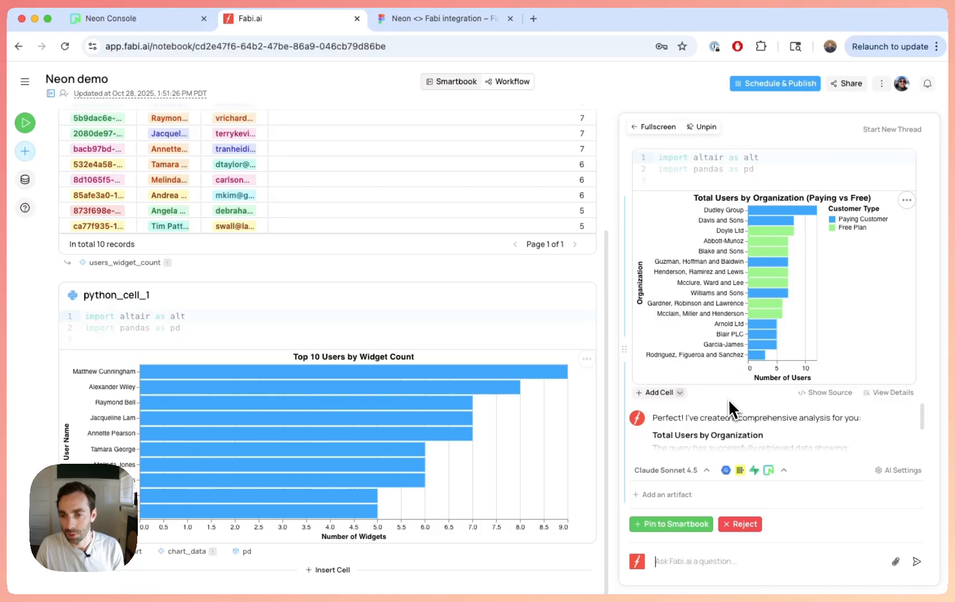
# Step: Inspect the bars of the Total Users by Organization chart and pin the generated cells to the Smartbook
pyautogui.moveTo(765, 250)
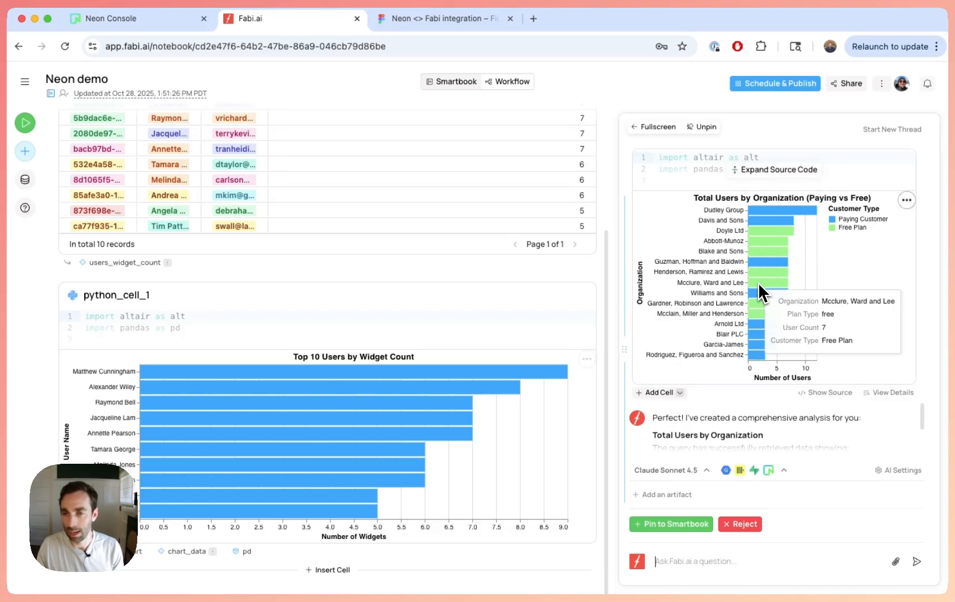
pyautogui.moveTo(759, 287)
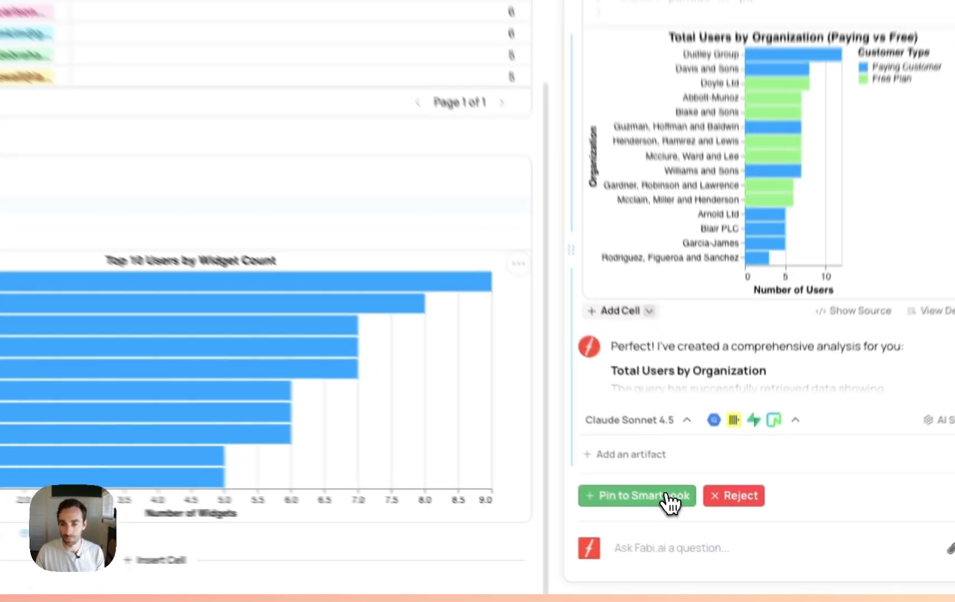
pyautogui.click(667, 496)
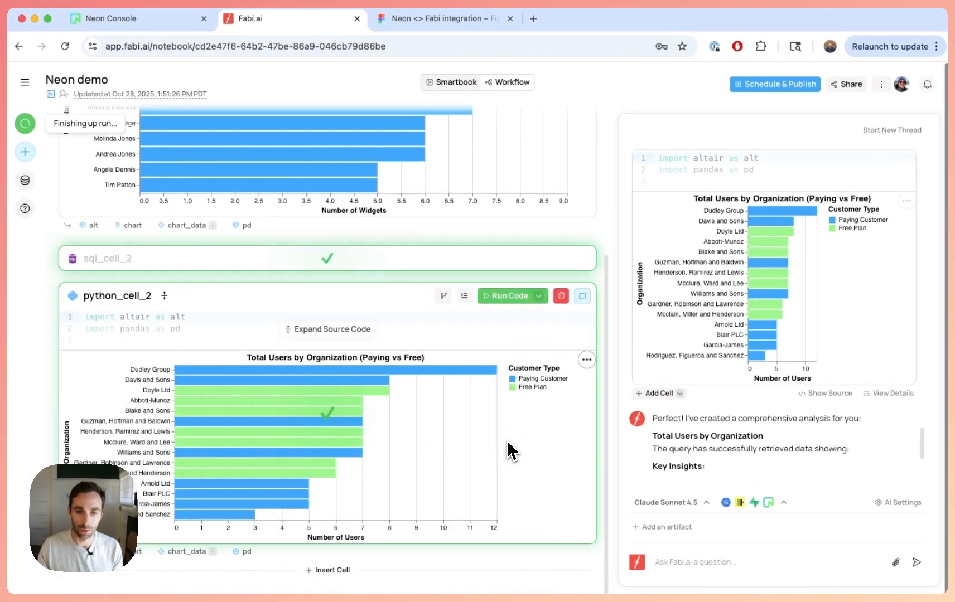
# Step: With python_cell_2 selected, ask the AI assistant "change the orientation and change the green to red"
pyautogui.click(722, 564)
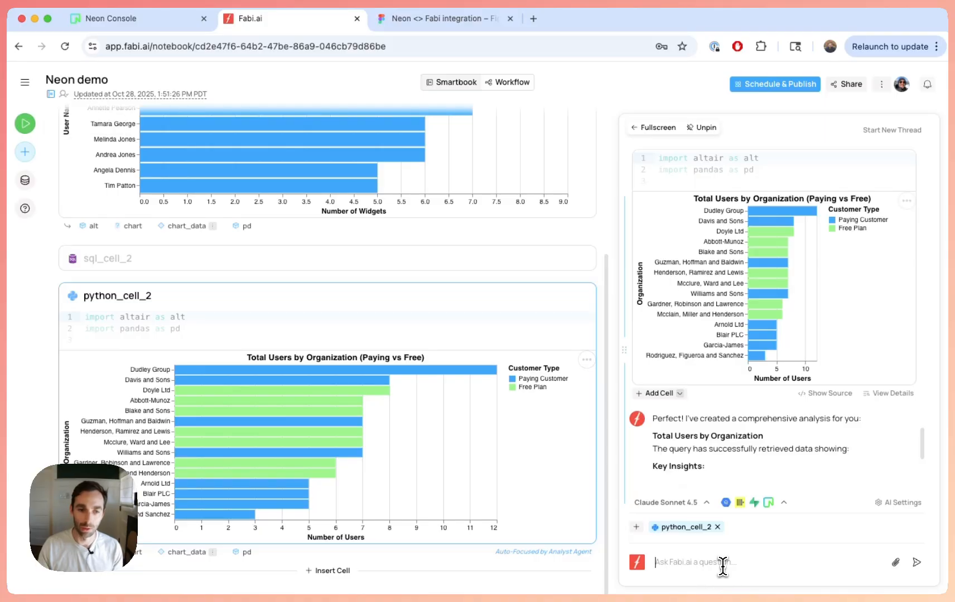
pyautogui.write('change the orientation and change the green to red')
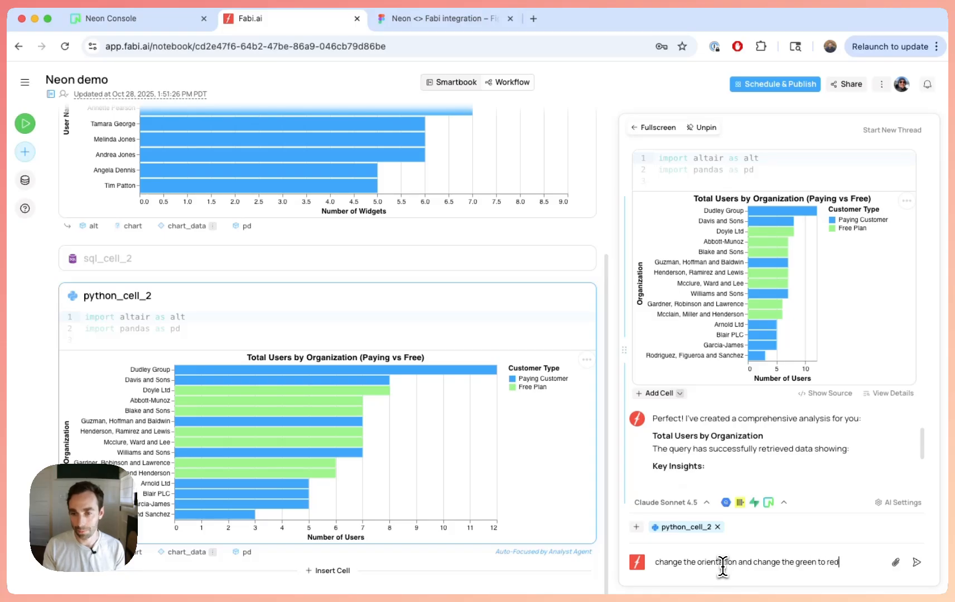
pyautogui.press('Return')
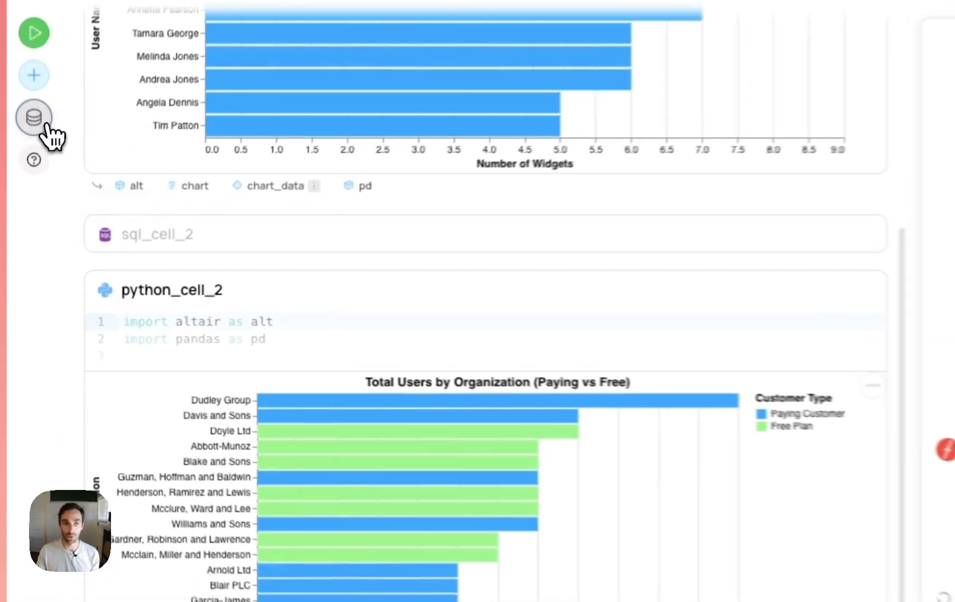
# Step: Look at the semantics editor for the neondb data source and close it without saving
pyautogui.click(46, 123)
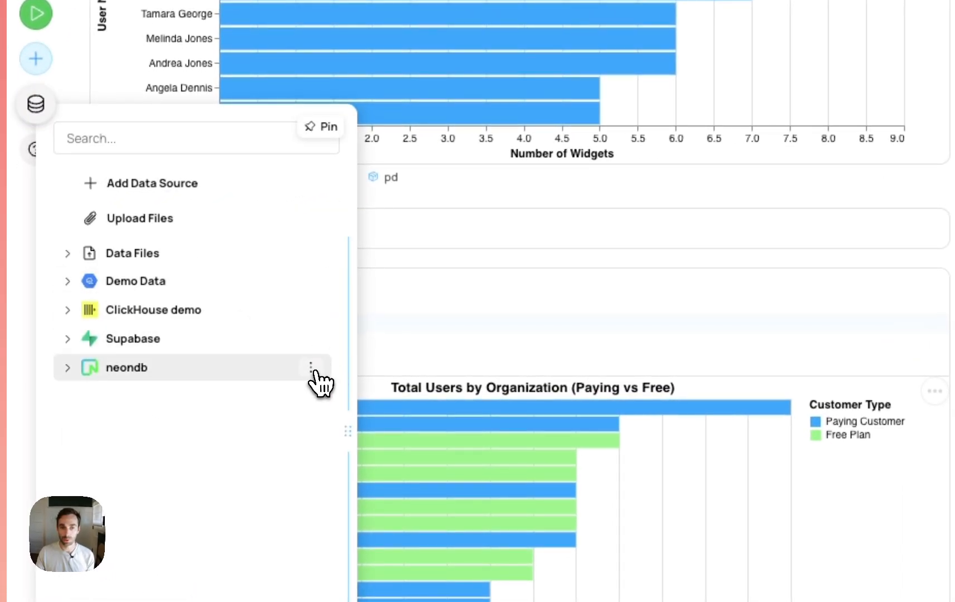
pyautogui.click(312, 369)
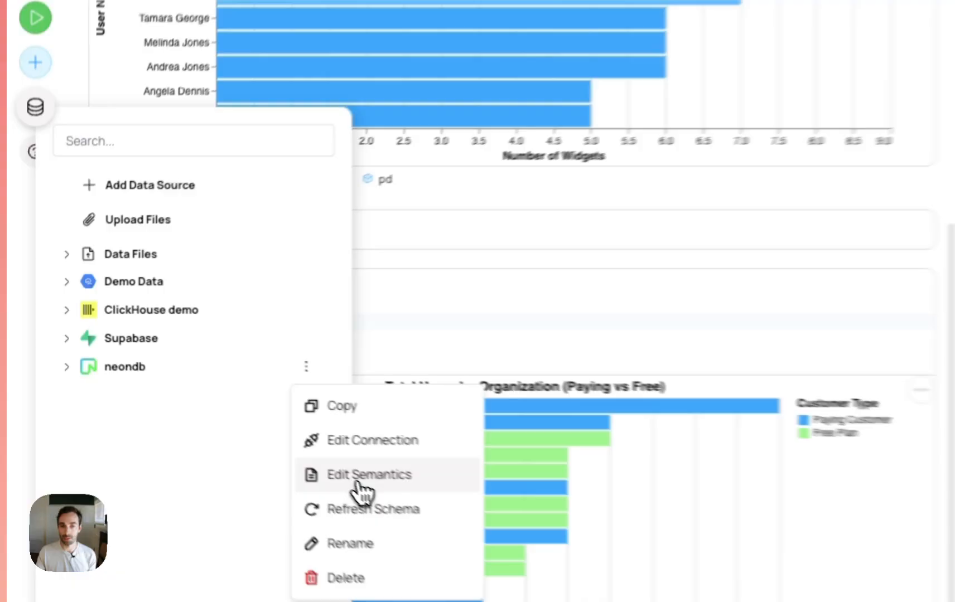
pyautogui.click(357, 480)
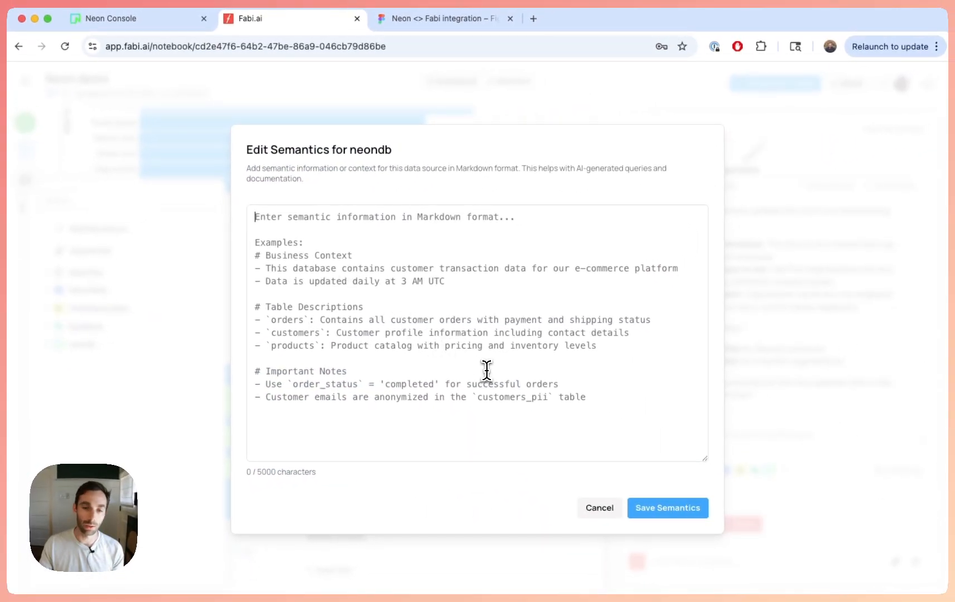
pyautogui.click(591, 509)
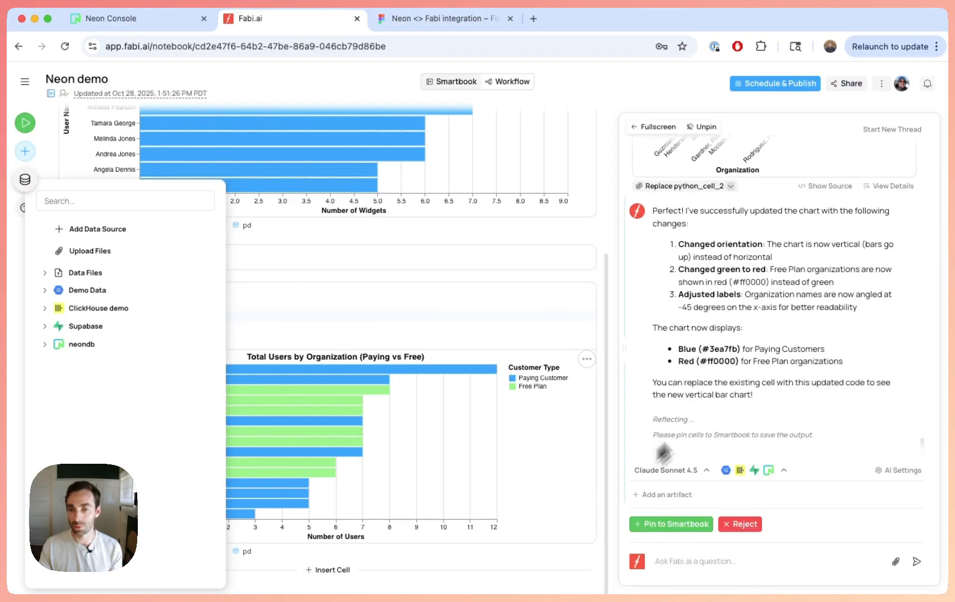
# Step: Review the custom instructions for the AI model in the Analyst Agent settings, including the Altair and colour palette rules, and exit the settings
pyautogui.scroll(3, 745, 394)
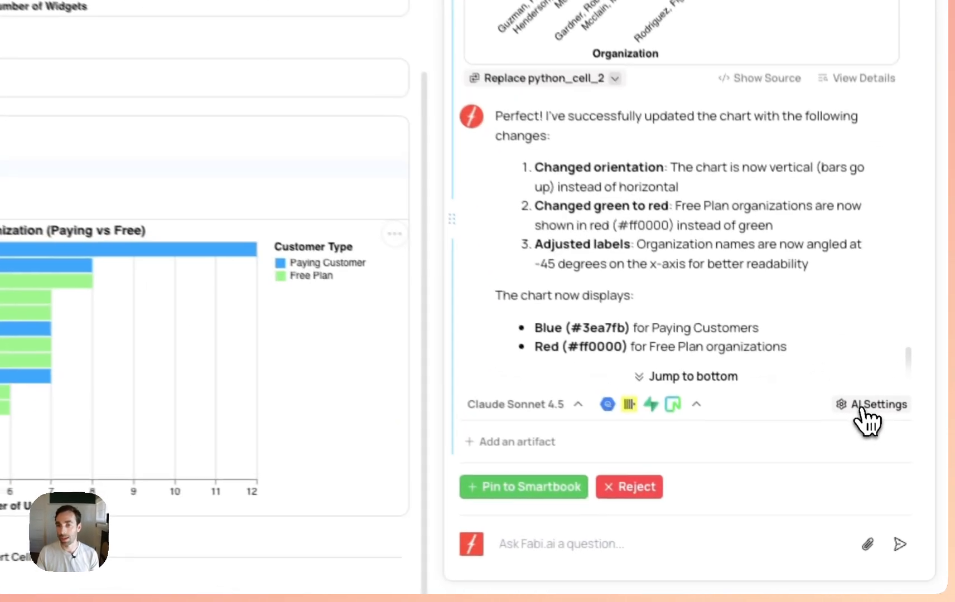
pyautogui.click(891, 472)
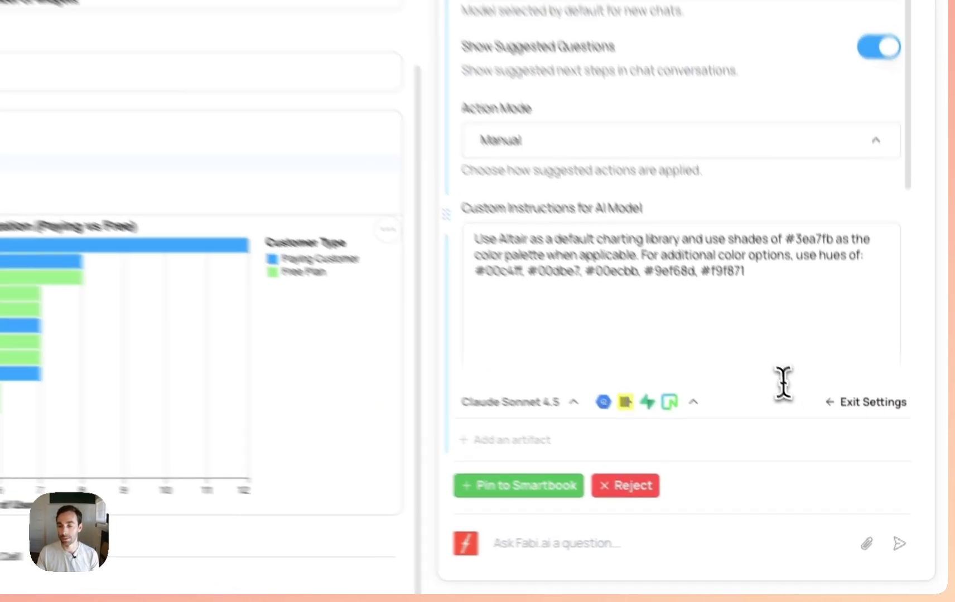
pyautogui.scroll(2, 822, 397)
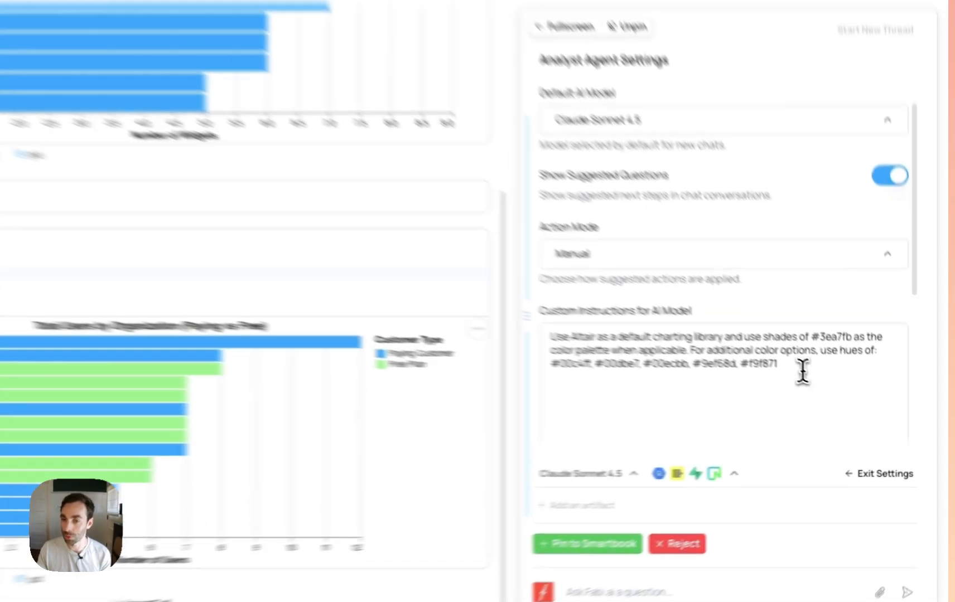
pyautogui.moveTo(834, 388); pyautogui.dragTo(642, 366)
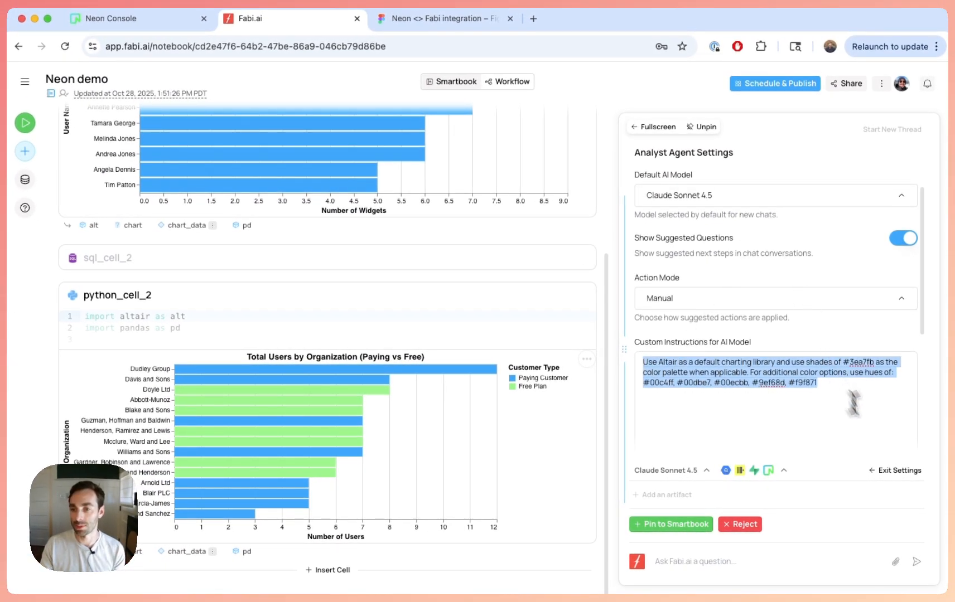
pyautogui.click(907, 472)
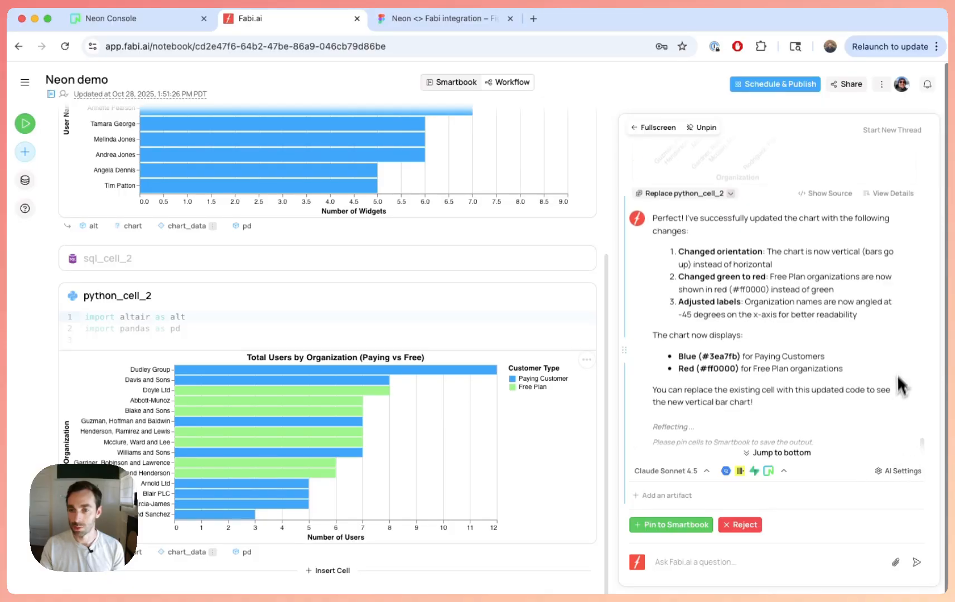
# Step: Review the vertical Total Users by Organization chart and pin it to the Smartbook in place of python_cell_2
pyautogui.scroll(5, 848, 379)
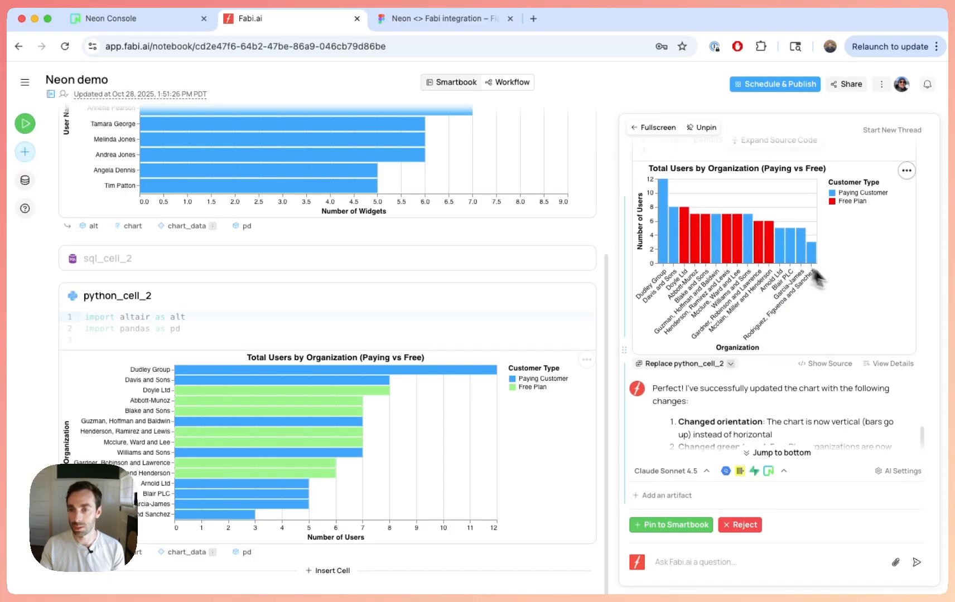
pyautogui.click(701, 527)
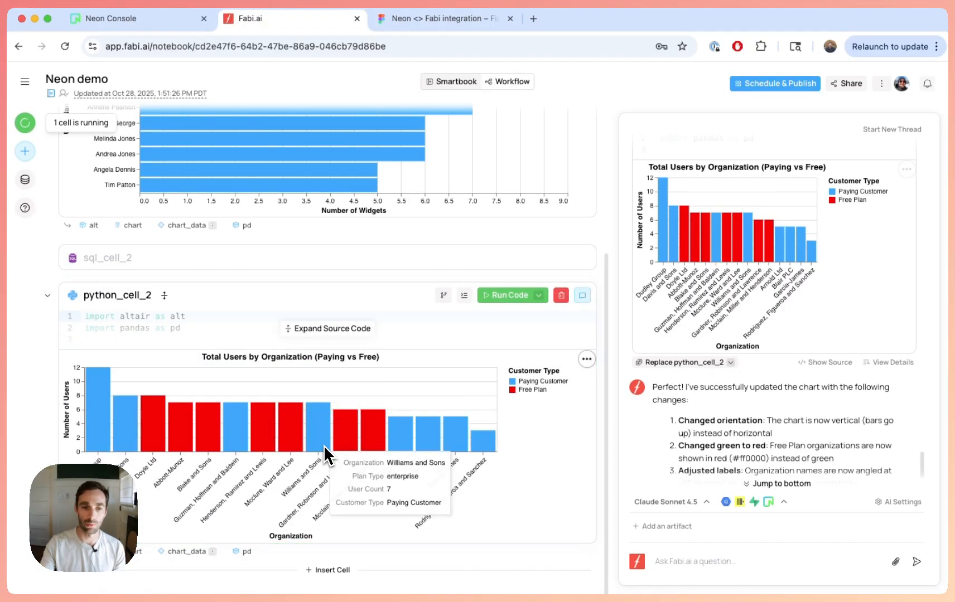
pyautogui.scroll(1, 313, 442)
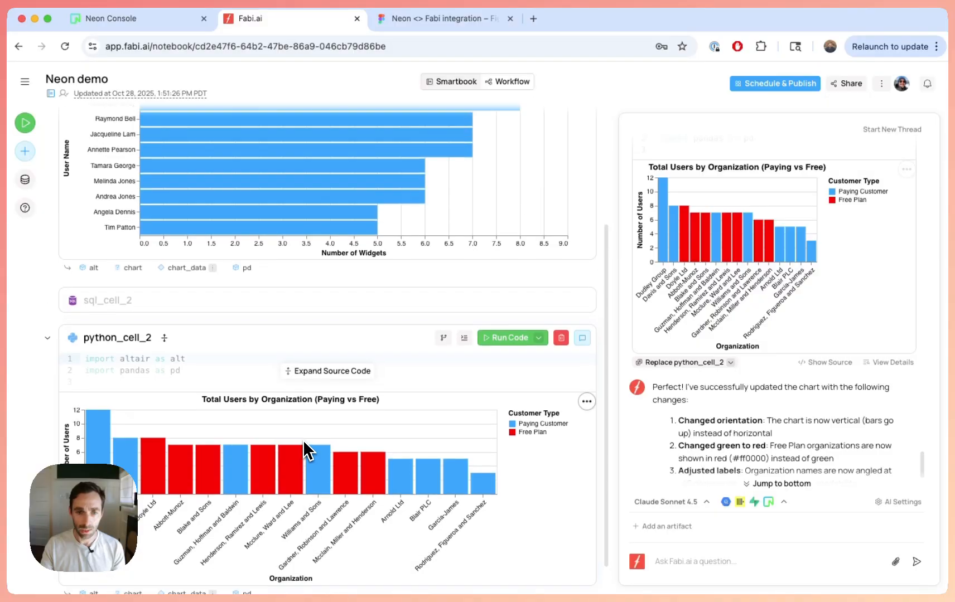
# Step: Ask the AI assistant "show me total cumulative users created over time"
pyautogui.click(700, 560)
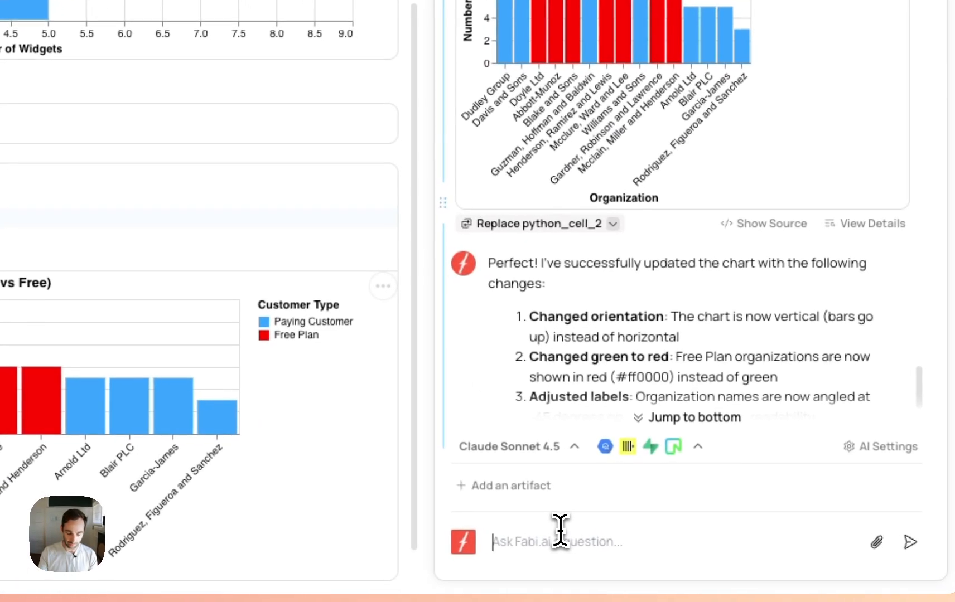
pyautogui.write('show me total cumulative users created ov')
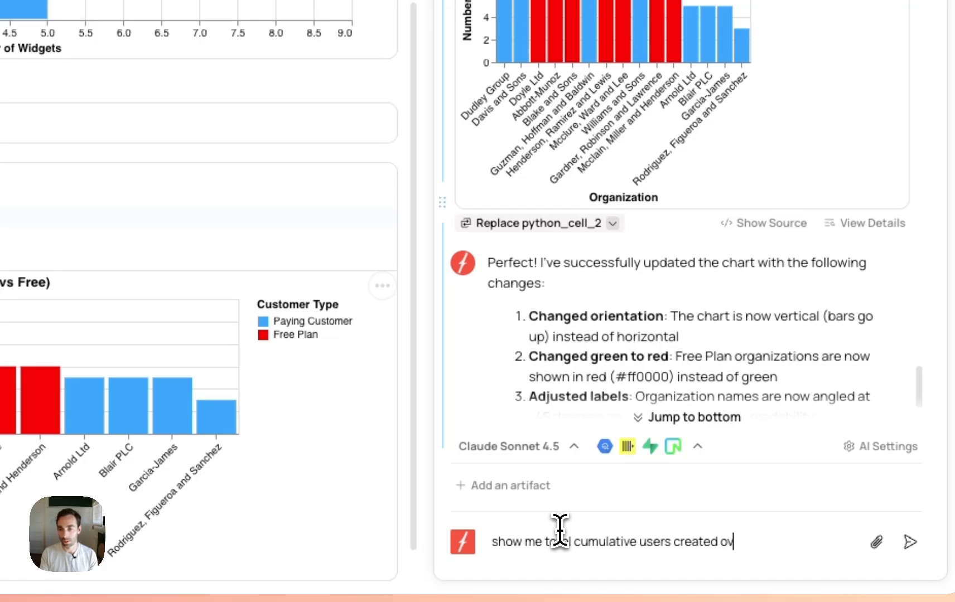
pyautogui.write('er time')
pyautogui.press('Return')
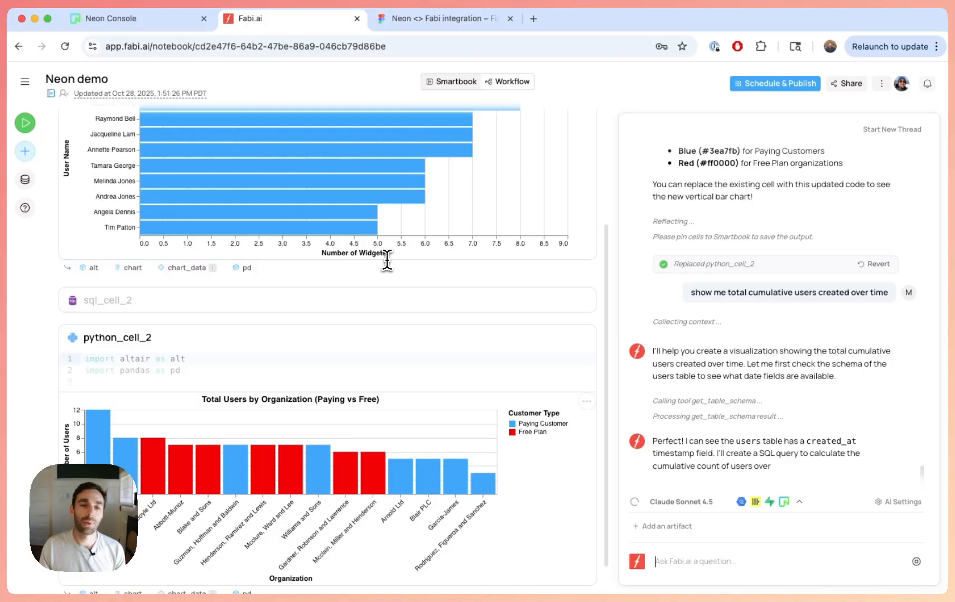
# Step: Switch the notebook to the Workflow view, move python_cell_1 and python_cell_2 further below their SQL cells, and inspect the dataframe links
pyautogui.scroll(3, 422, 225)
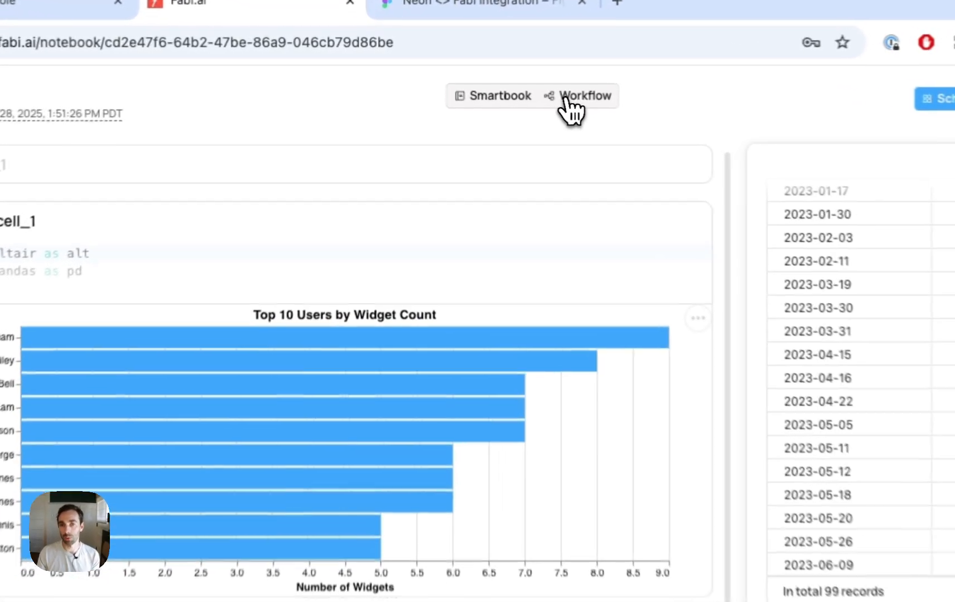
pyautogui.click(501, 84)
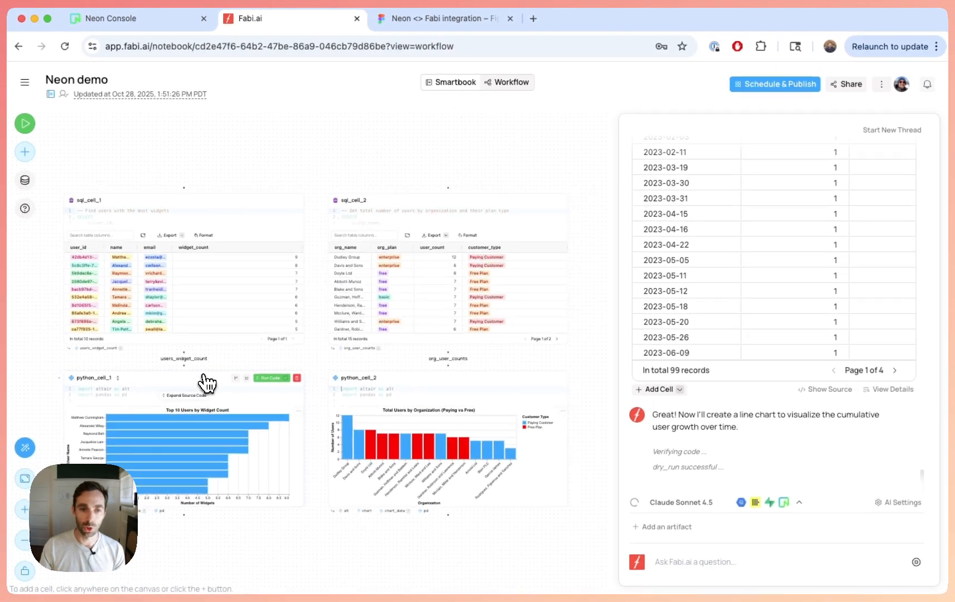
pyautogui.moveTo(160, 375); pyautogui.dragTo(138, 403)
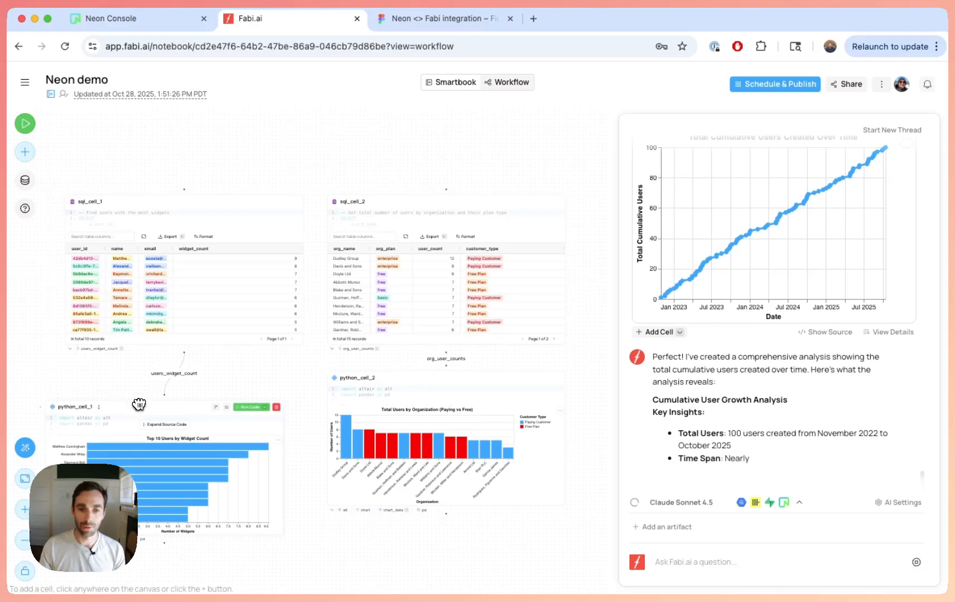
pyautogui.moveTo(415, 378); pyautogui.dragTo(446, 434)
pyautogui.scroll(3, 443, 262)
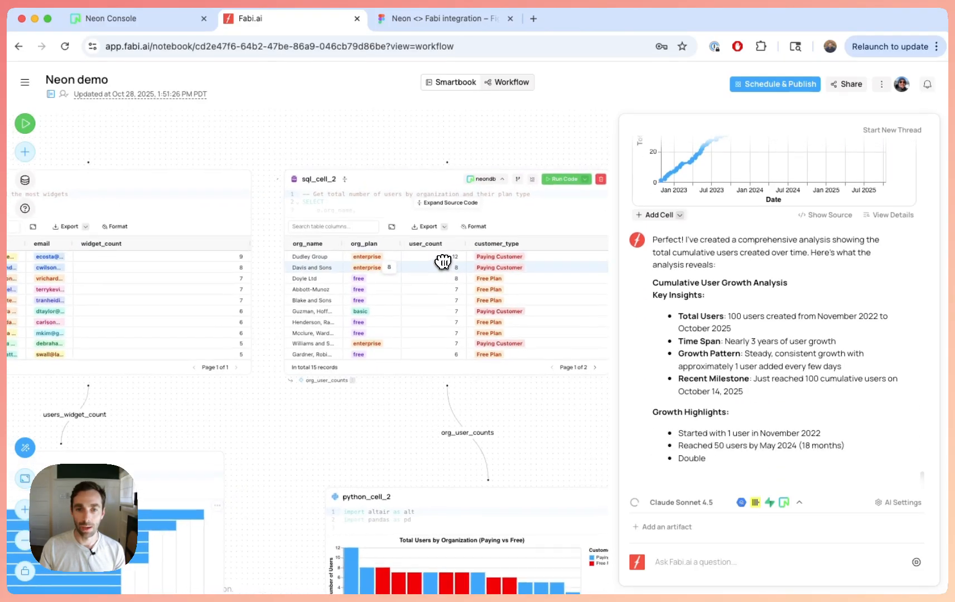
pyautogui.scroll(-4, 434, 276)
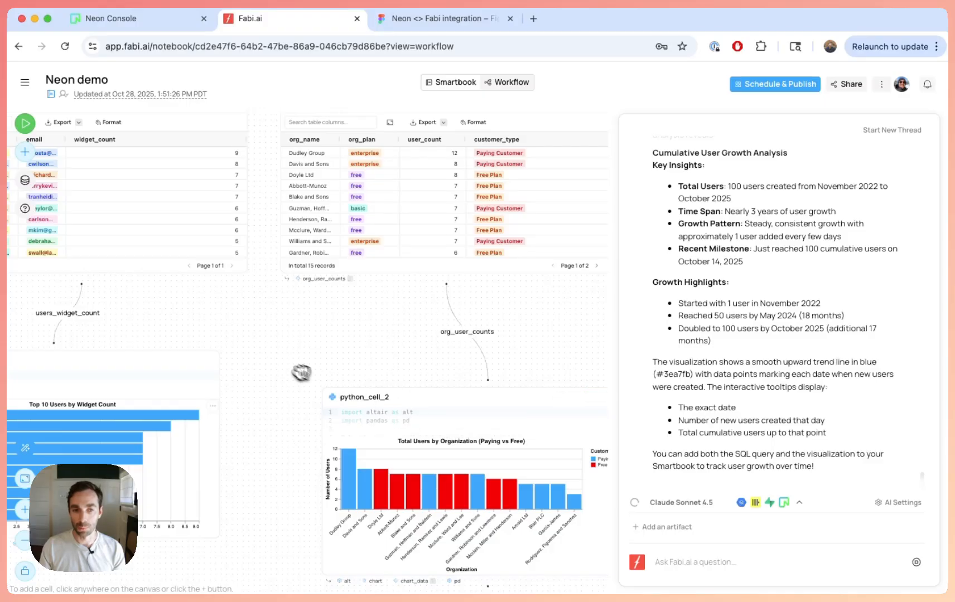
pyautogui.scroll(-3, 279, 363)
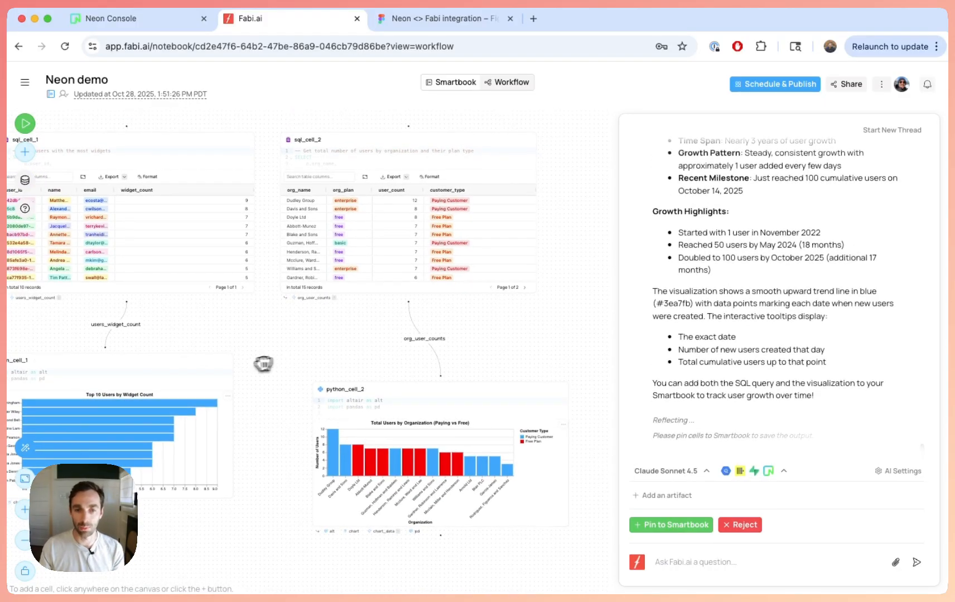
pyautogui.hscroll(-2, 366, 369)
# Step: Pin the cumulative users query and line chart to the Smartbook, and auto-arrange all cells on the workflow canvas
pyautogui.scroll(10, 685, 384)
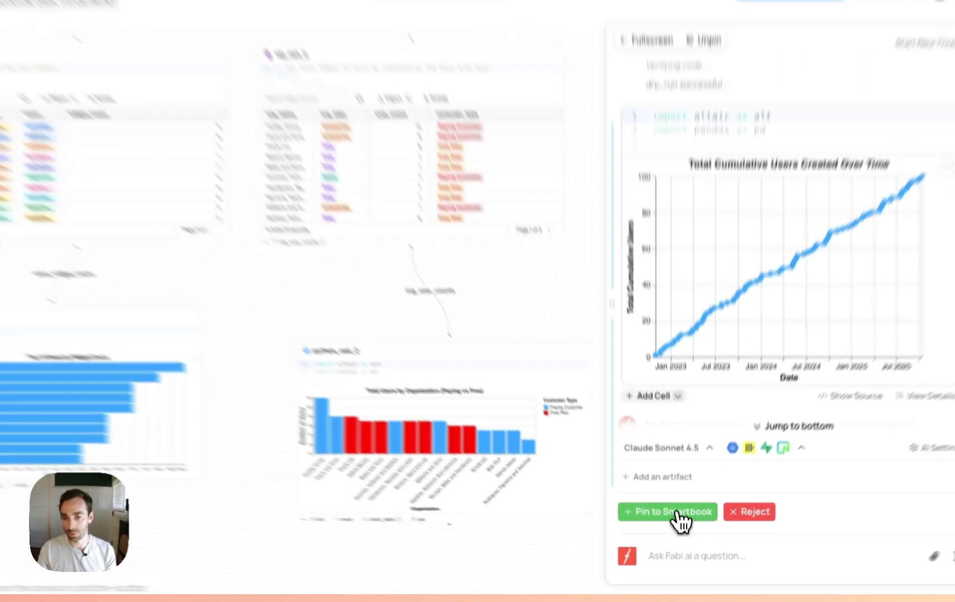
pyautogui.click(671, 525)
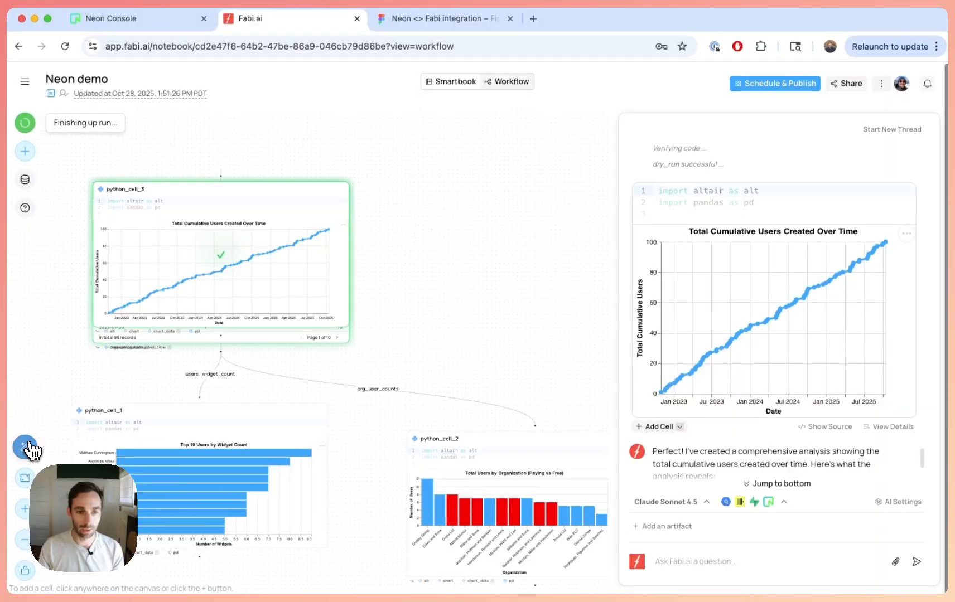
pyautogui.click(24, 448)
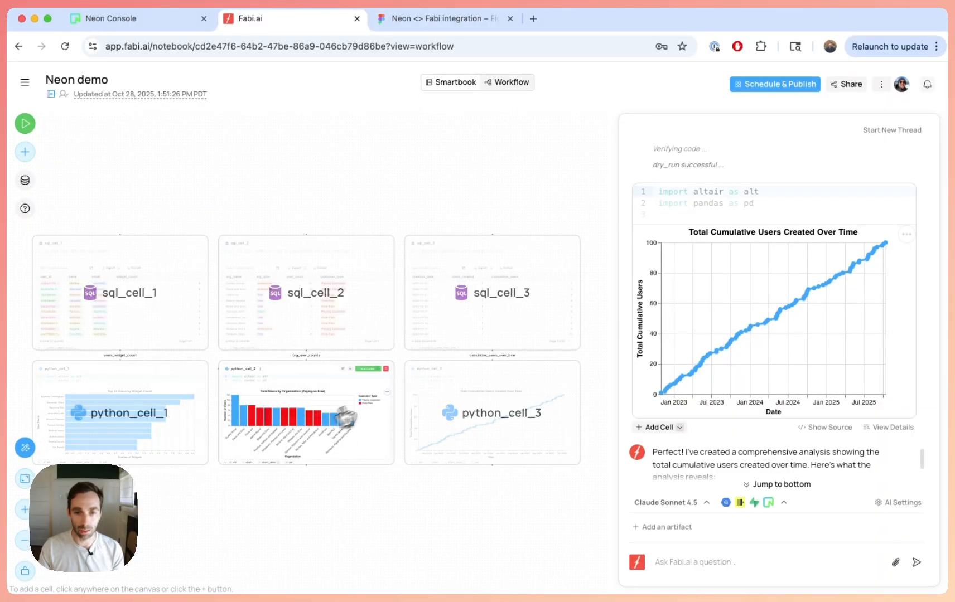
pyautogui.scroll(3, 530, 429)
pyautogui.scroll(2, 441, 195)
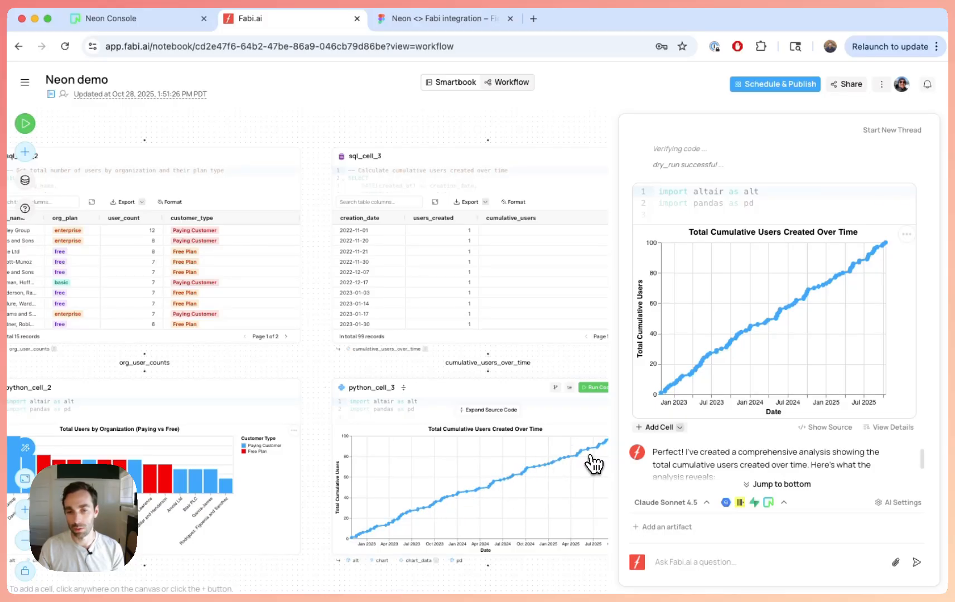
pyautogui.scroll(3, 473, 490)
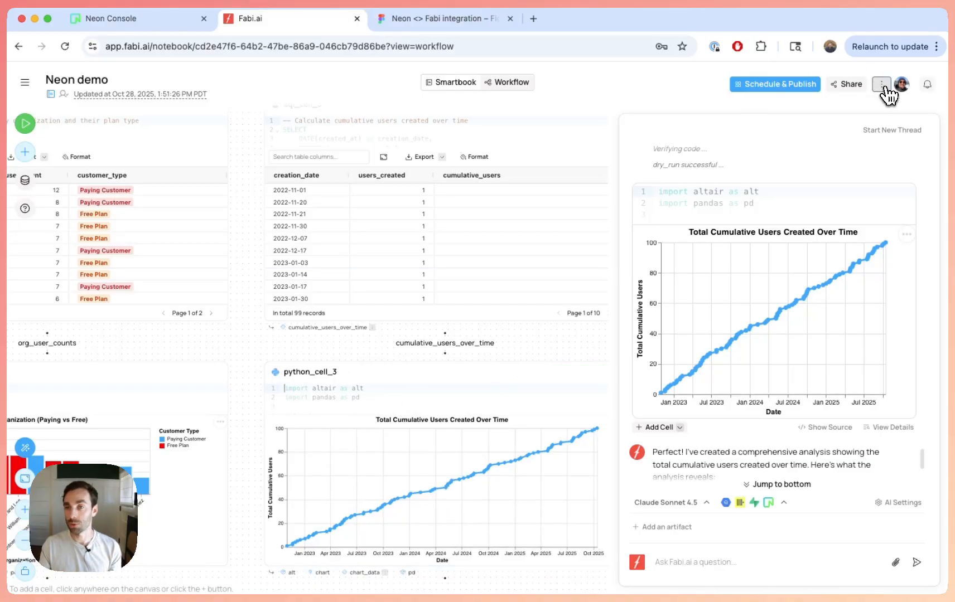
# Step: Review the notebook's sharing options for inviting people and general access, and close them unchanged
pyautogui.click(853, 85)
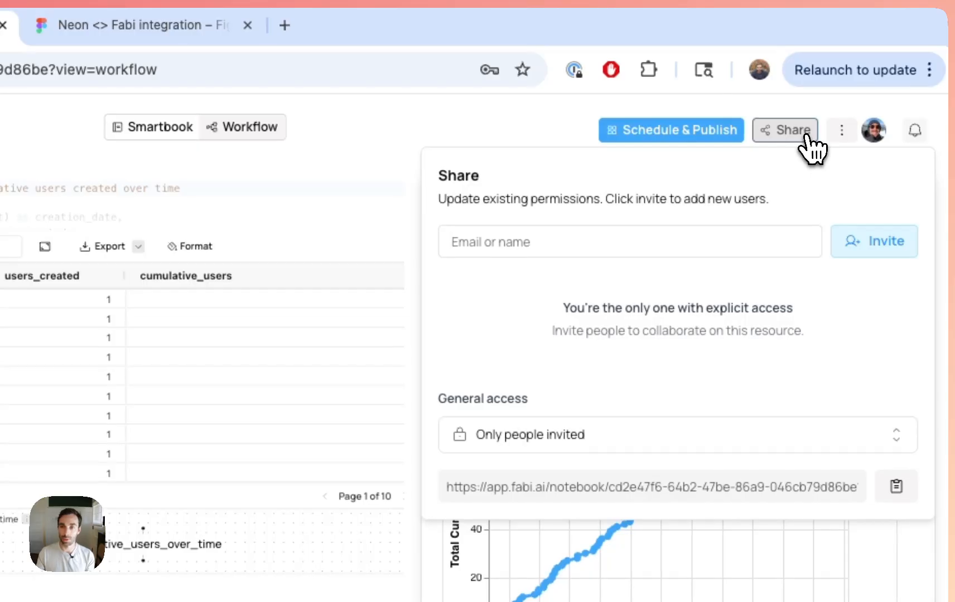
pyautogui.click(531, 120)
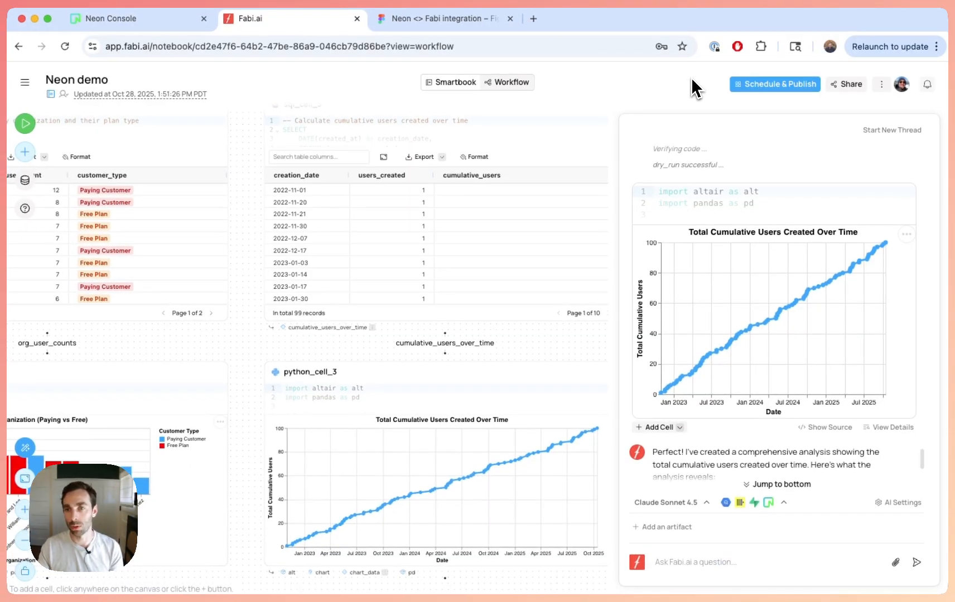
# Step: Start publishing the notebook as a report and remove the sql_cell_1 and sql_cell_2 tables from its layout
pyautogui.click(770, 86)
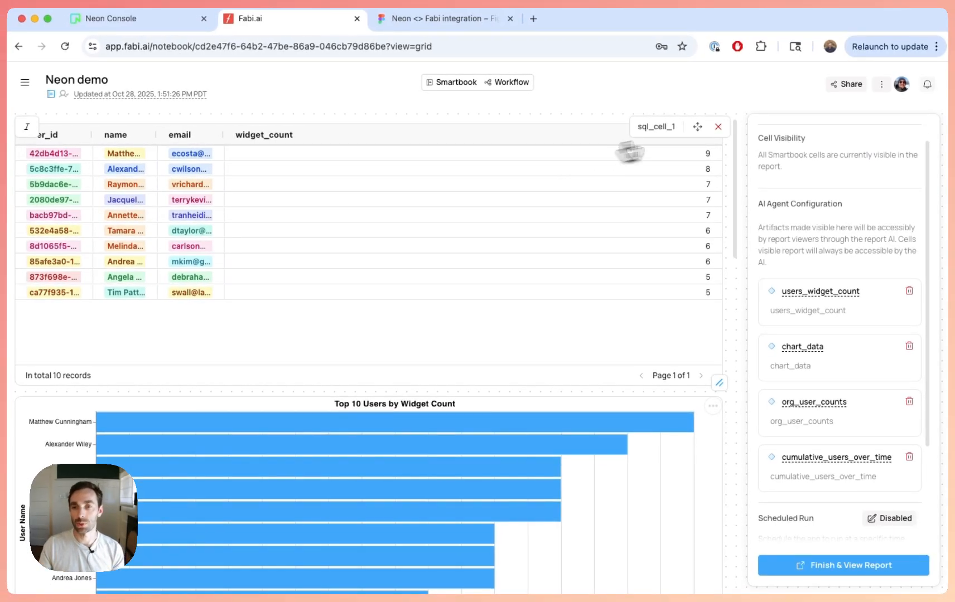
pyautogui.click(718, 127)
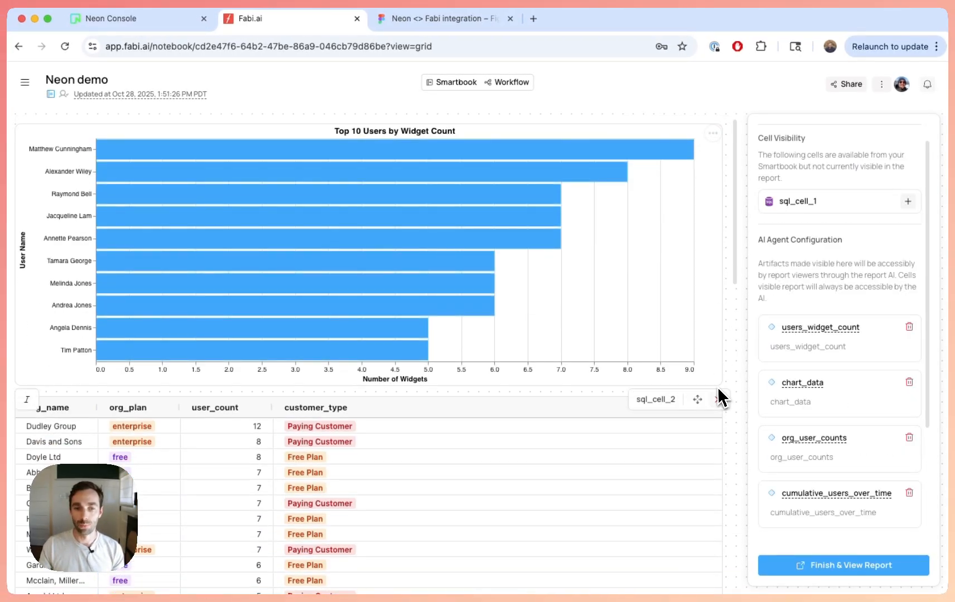
pyautogui.scroll(-3, 719, 390)
pyautogui.click(719, 261)
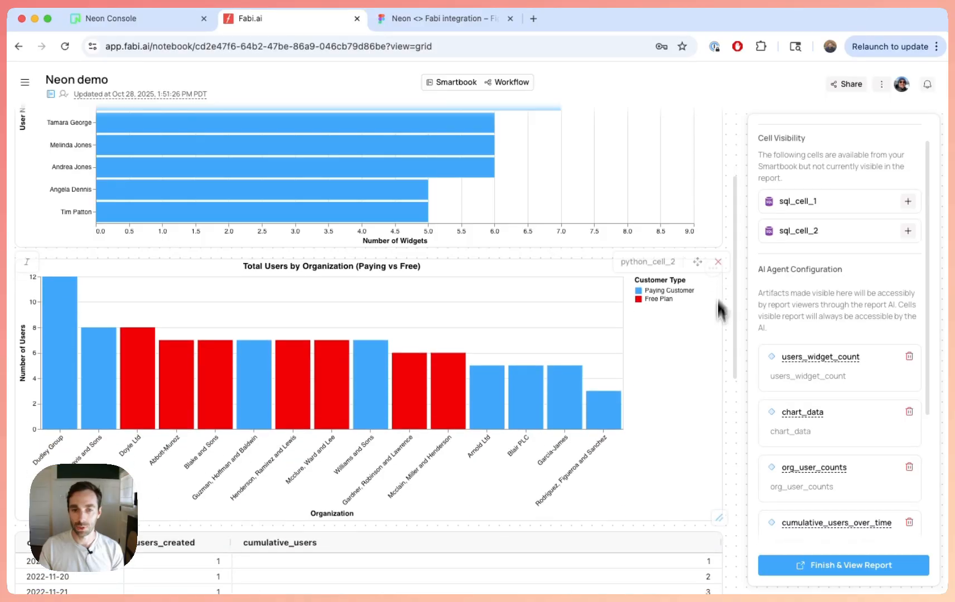
# Step: Narrow the Total Users by Organization chart to less than half of the report's width
pyautogui.moveTo(715, 516); pyautogui.dragTo(306, 505)
pyautogui.scroll(-1, 493, 469)
pyautogui.scroll(-3, 493, 469)
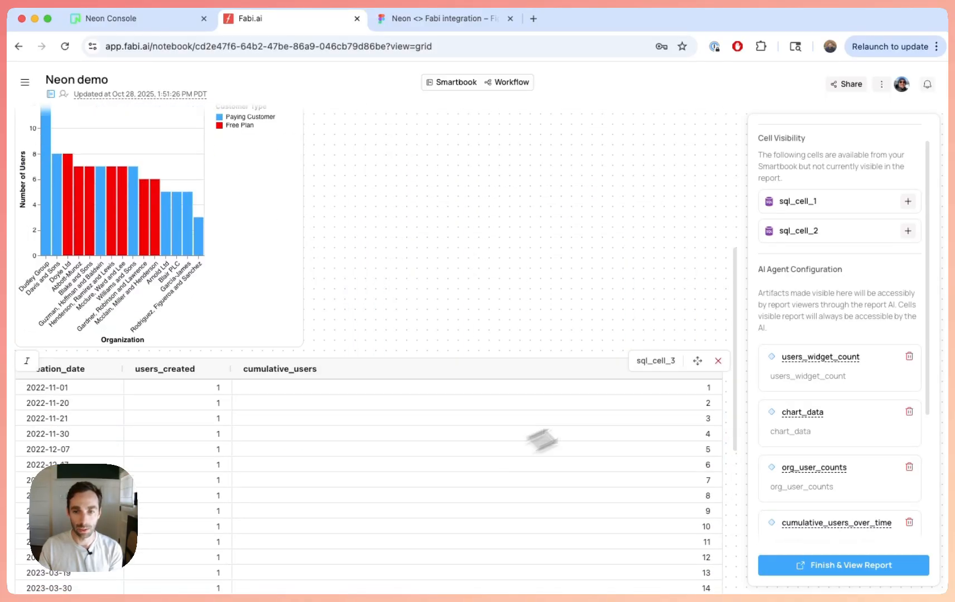
# Step: Remove the sql_cell_3 table and arrange the cumulative users and Total Users by Organization charts side by side, each about half the report's width
pyautogui.click(720, 367)
pyautogui.scroll(-2, 630, 496)
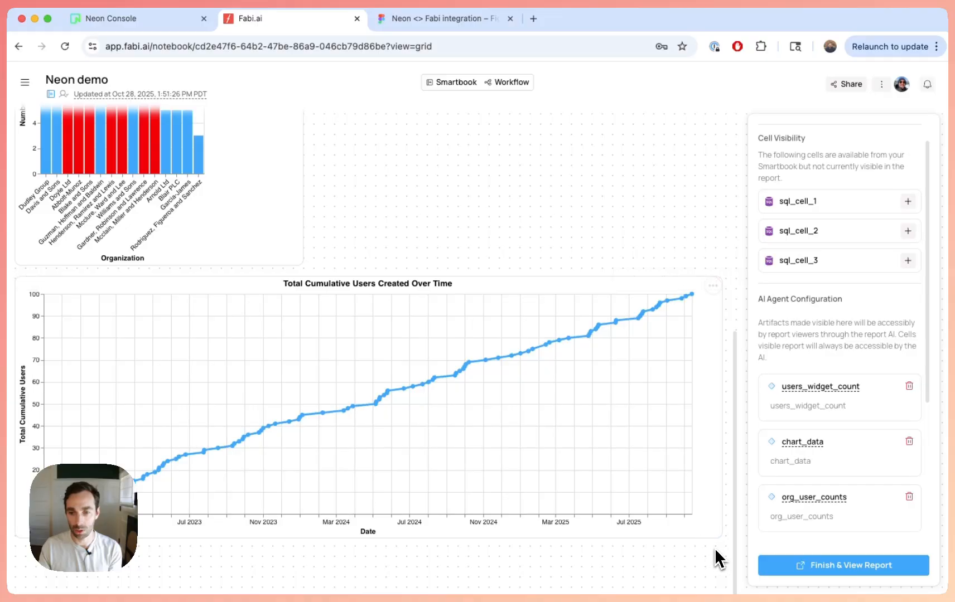
pyautogui.moveTo(719, 536); pyautogui.dragTo(377, 533)
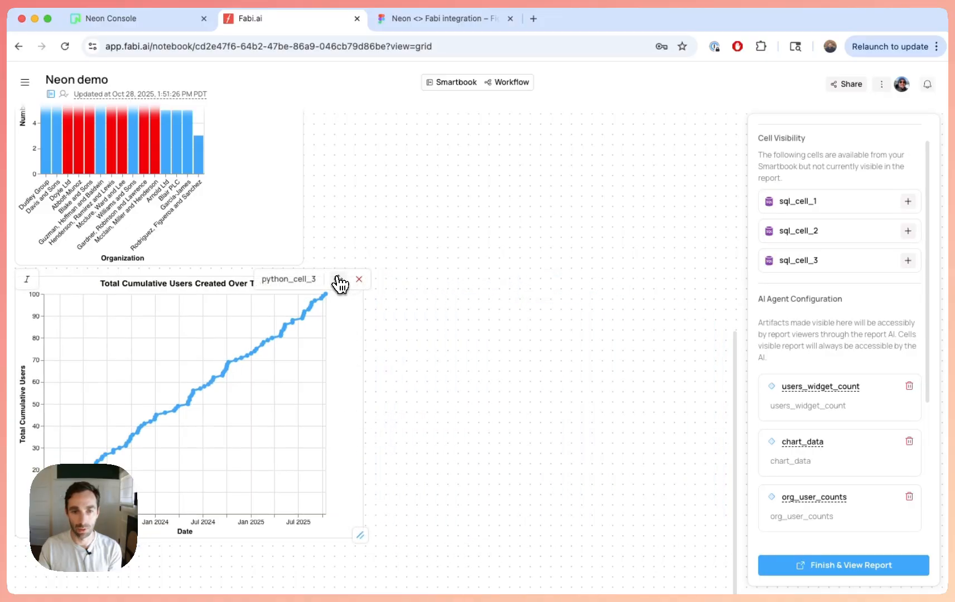
pyautogui.moveTo(340, 280); pyautogui.dragTo(586, 388)
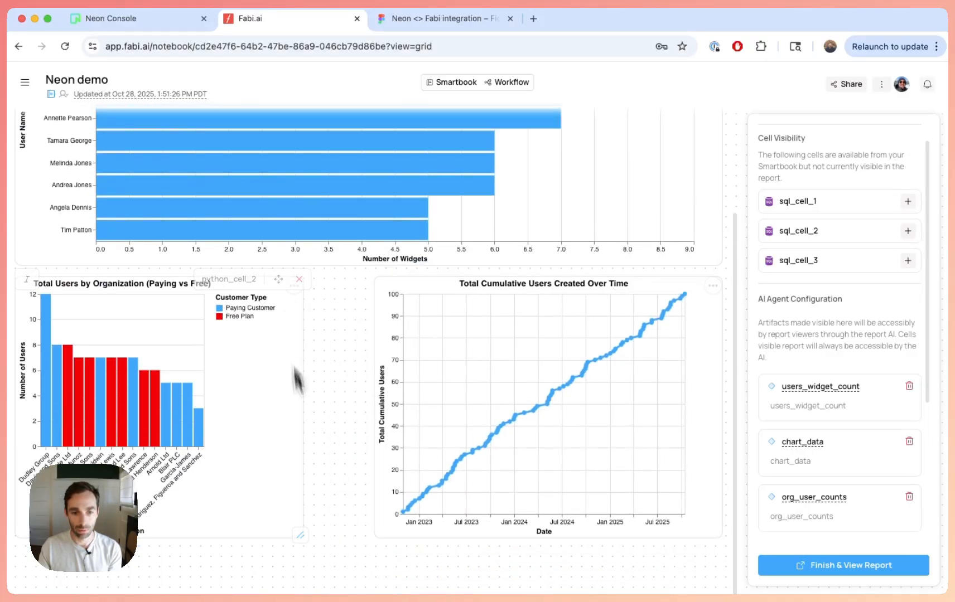
pyautogui.moveTo(300, 535); pyautogui.dragTo(366, 533)
# Step: Title the top widget chart "Widgets by users" and describe it as "Chart showing total widget by user"
pyautogui.scroll(3, 150, 262)
pyautogui.scroll(2, 56, 145)
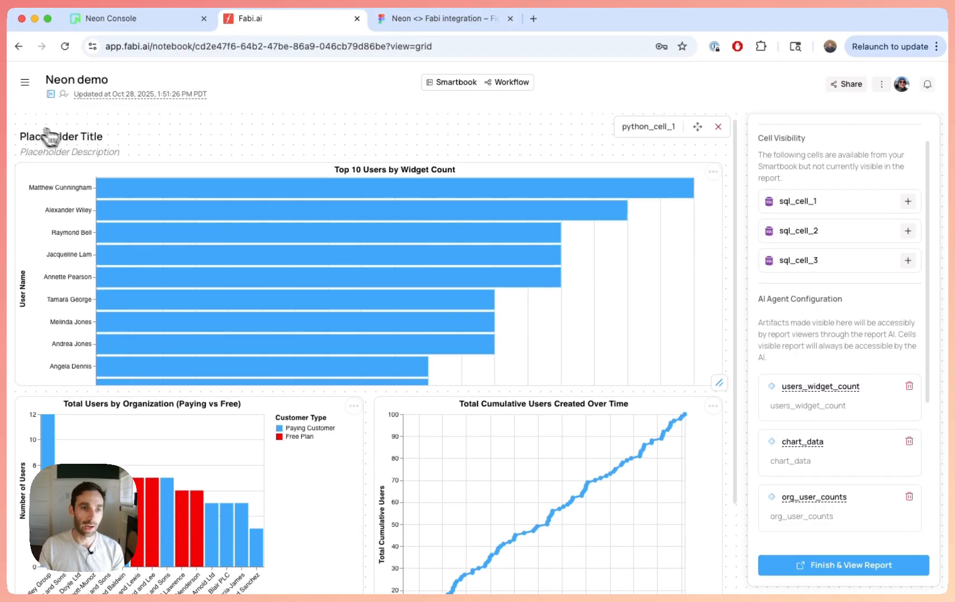
pyautogui.tripleClick(66, 138)
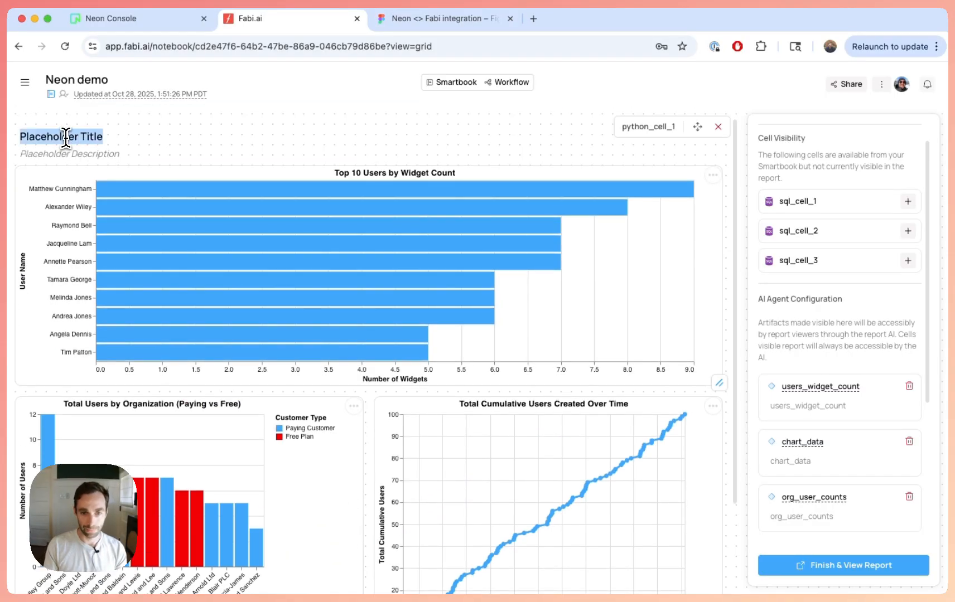
pyautogui.press('BackSpace')
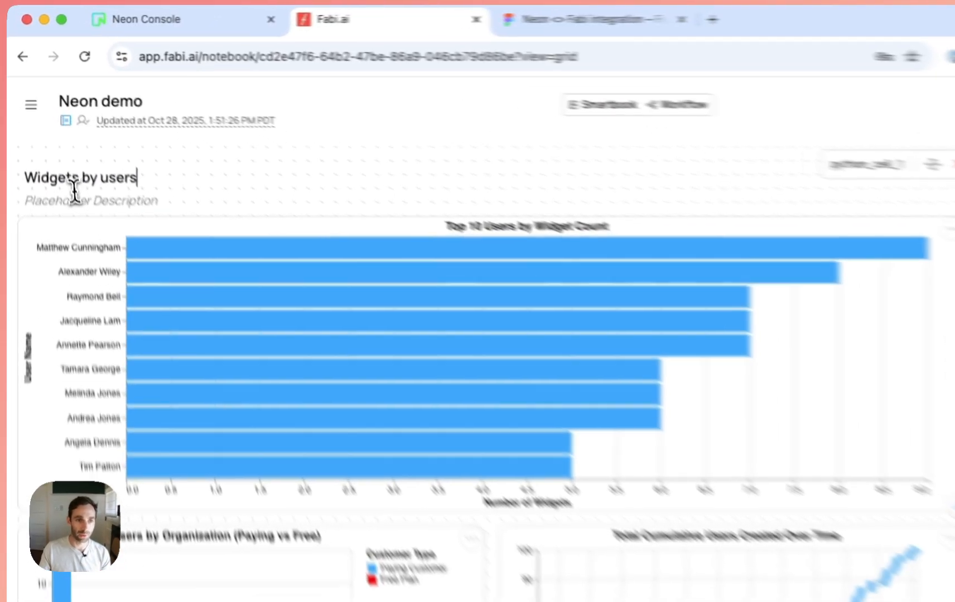
pyautogui.tripleClick(58, 151)
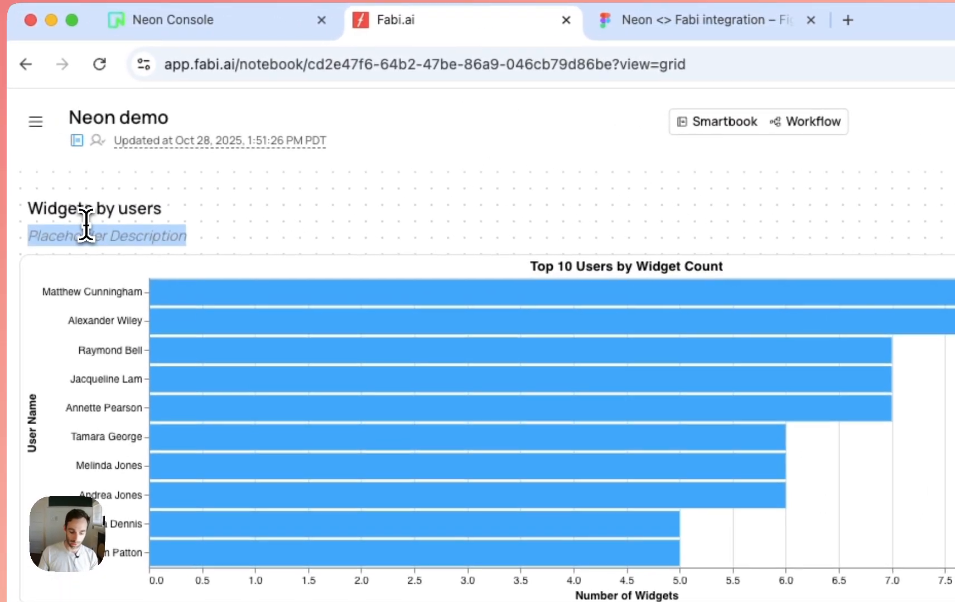
pyautogui.write('d')
pyautogui.write('hart showing tot')
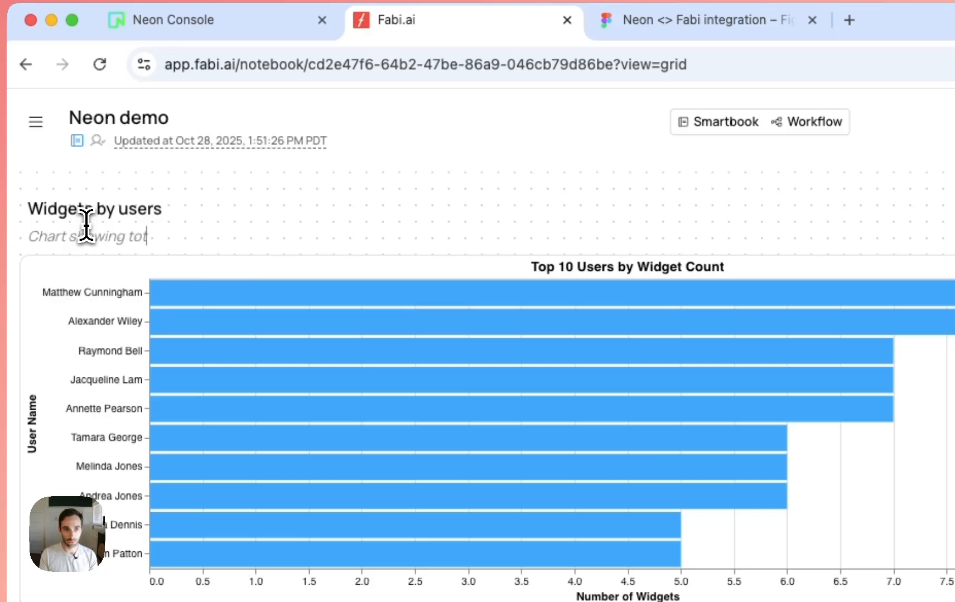
pyautogui.write('al widget by user')
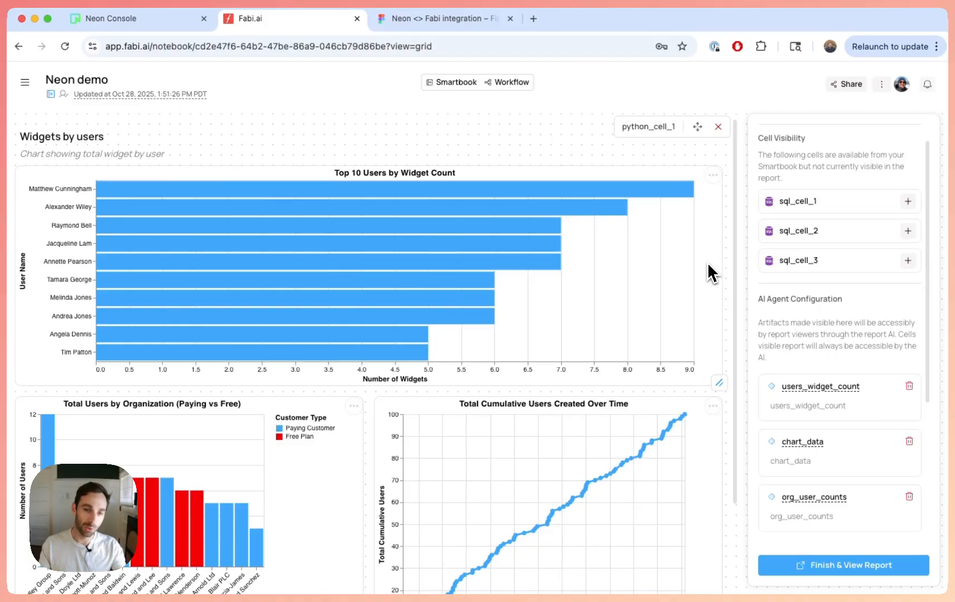
# Step: Review the report's scheduled run configuration, including timezone and periodicity, and close it without submitting
pyautogui.scroll(-3, 707, 262)
pyautogui.scroll(-4, 876, 358)
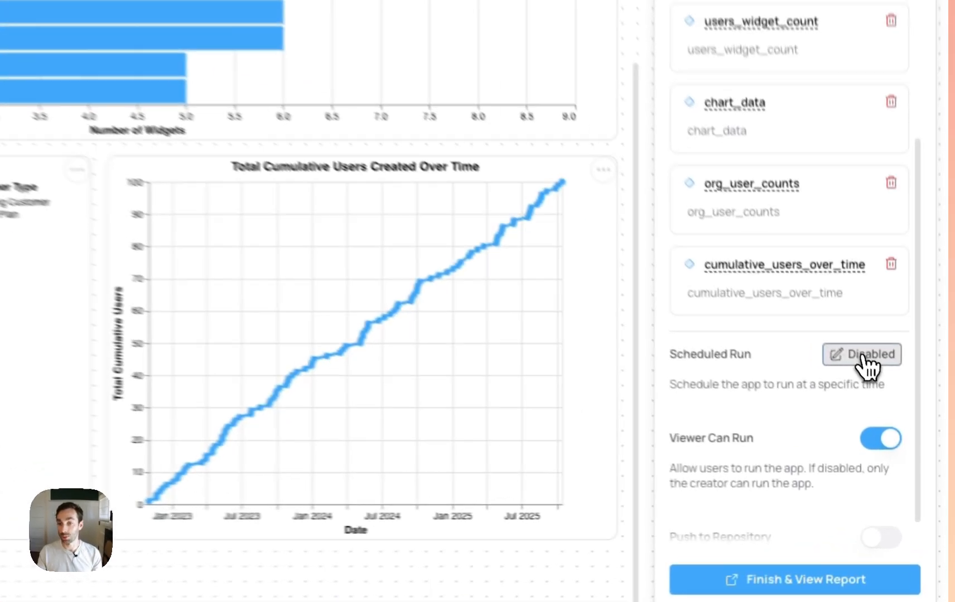
pyautogui.click(888, 411)
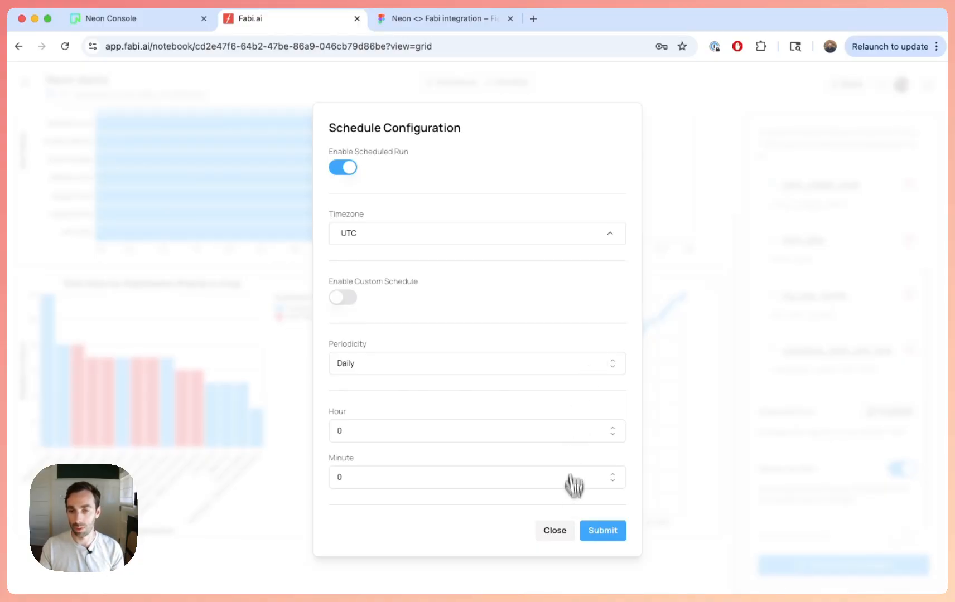
pyautogui.click(560, 533)
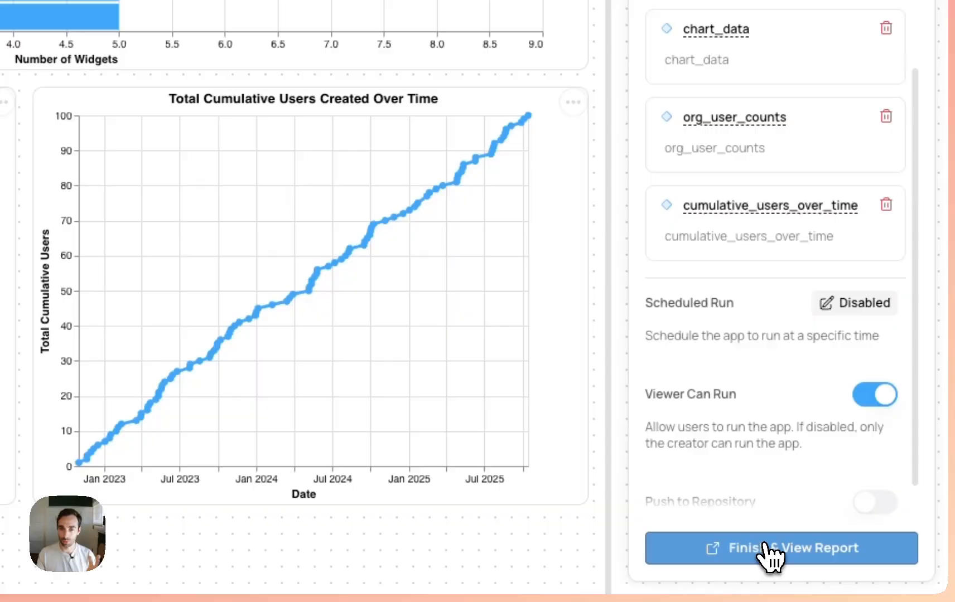
# Step: Finish the report and open it for viewing
pyautogui.click(765, 547)
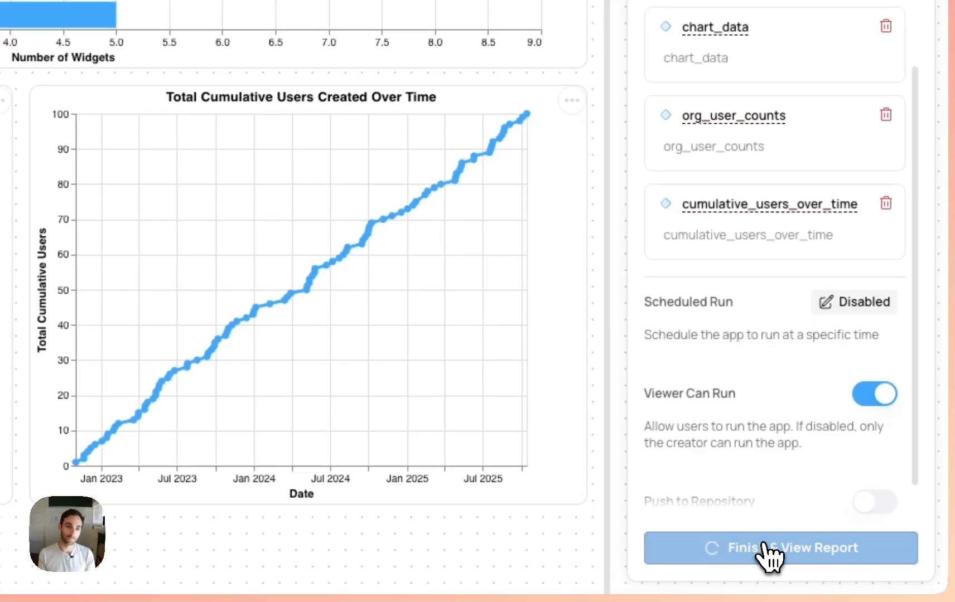